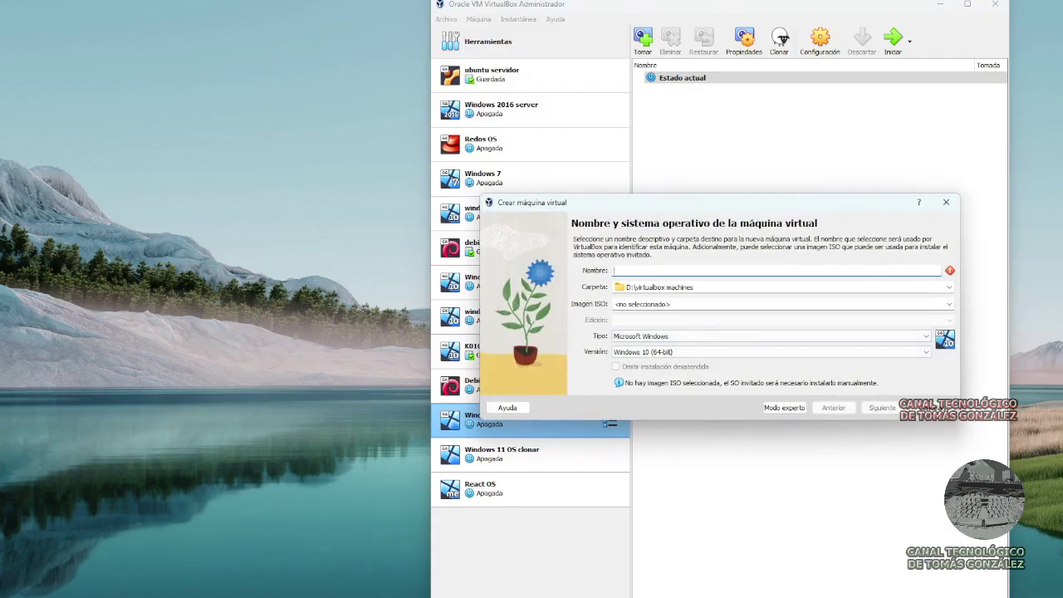
# Name the VM 'Ubuntu 22.04.3', skip unattended installation, and set base memory to 5823 MB.
pyautogui.write('Ubuntu')
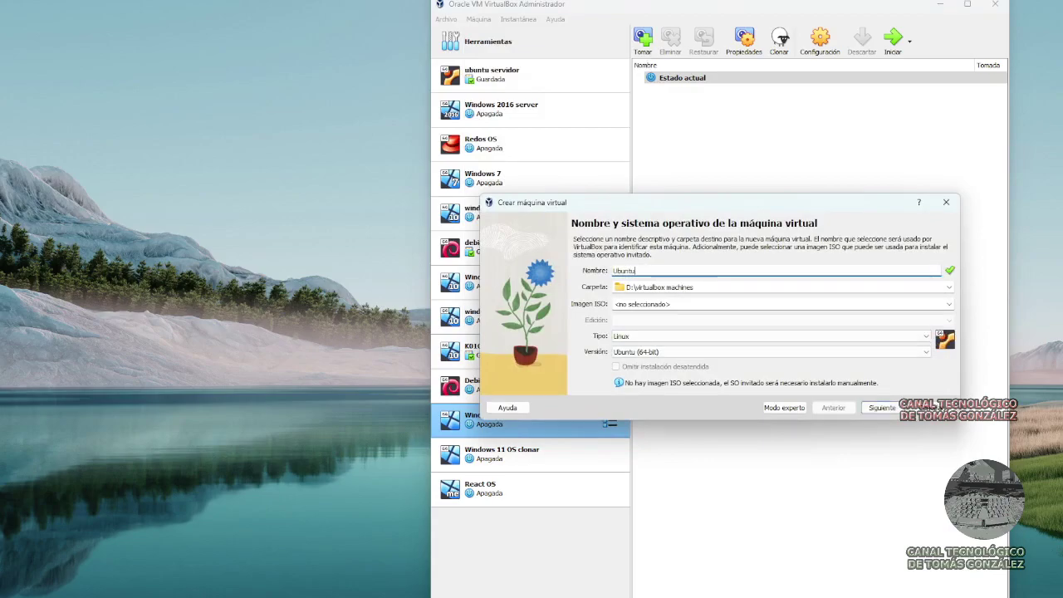
pyautogui.write(' 22.04.3')
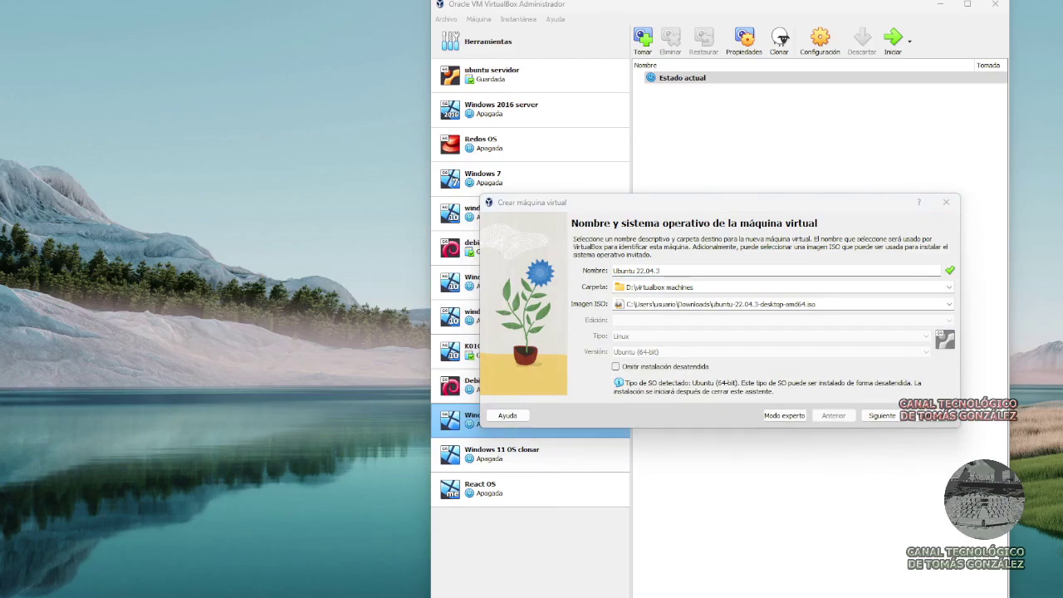
pyautogui.click(615, 366)
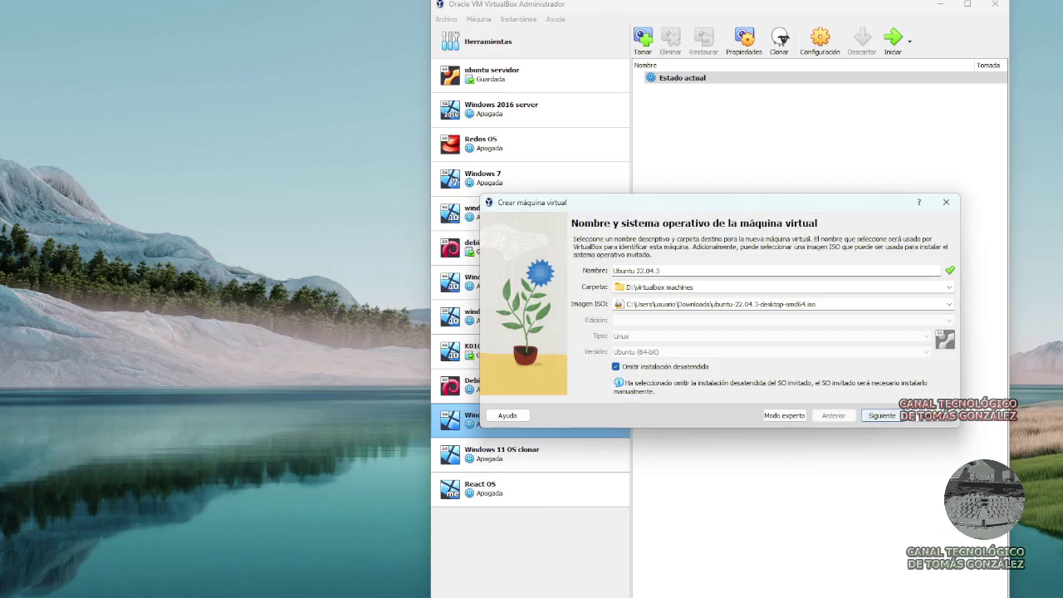
pyautogui.click(882, 415)
pyautogui.moveTo(632, 263); pyautogui.dragTo(654, 262)
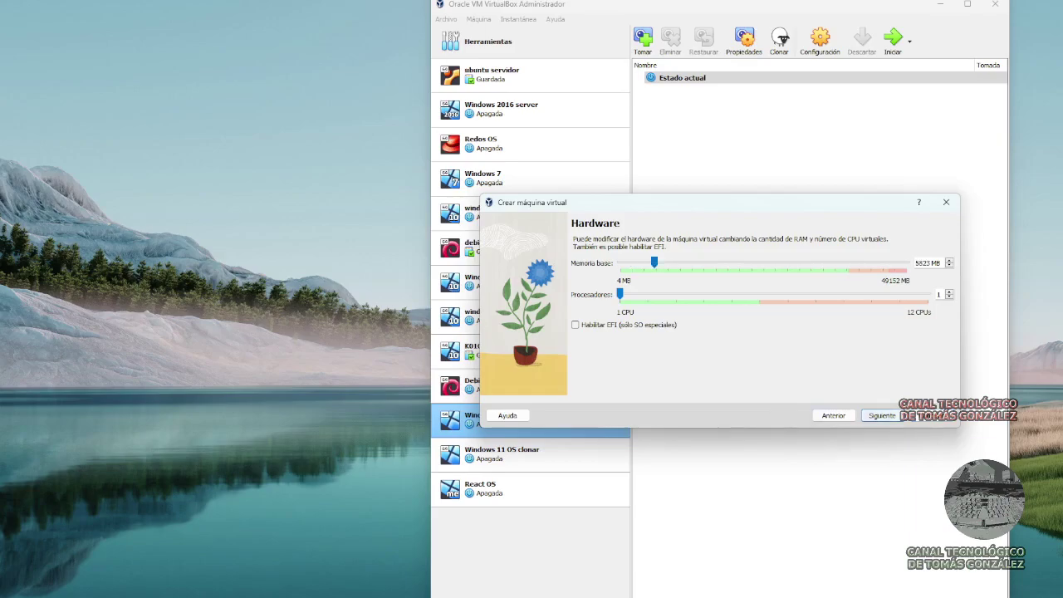
# Give the VM a 70,30 GB virtual hard disk and finish the wizard.
pyautogui.click(882, 415)
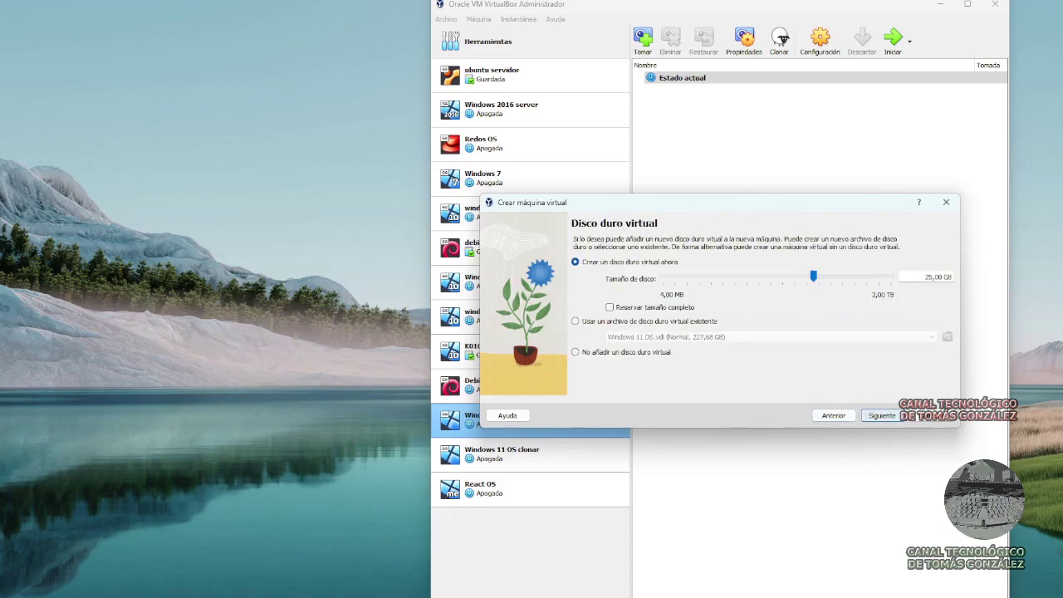
pyautogui.moveTo(812, 276); pyautogui.dragTo(831, 276)
pyautogui.click(881, 415)
pyautogui.click(882, 415)
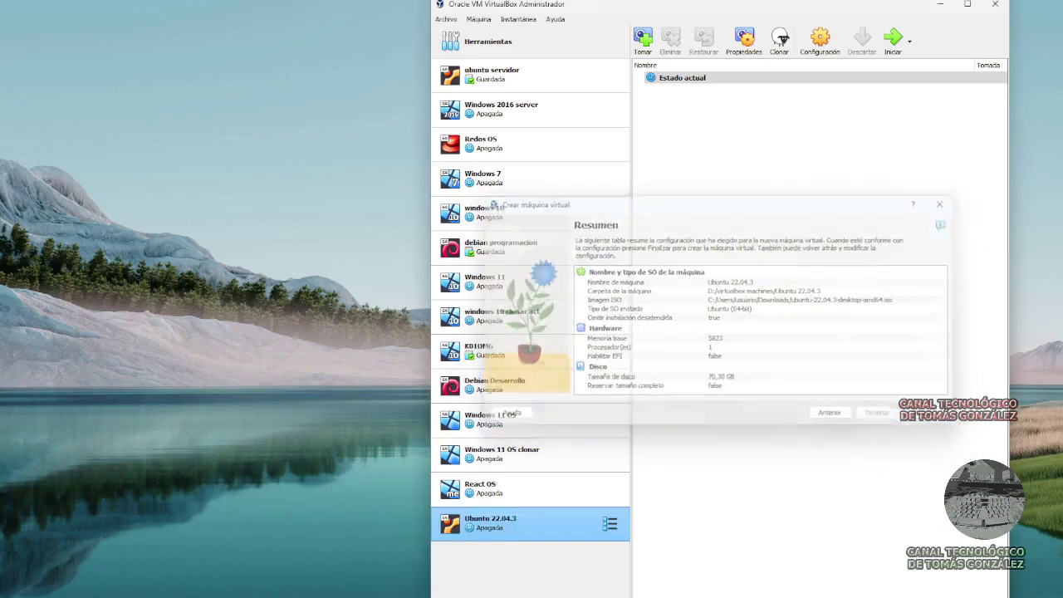
# Start the Ubuntu 22.04.3 VM with Inicio normal.
pyautogui.rightClick(577, 517)
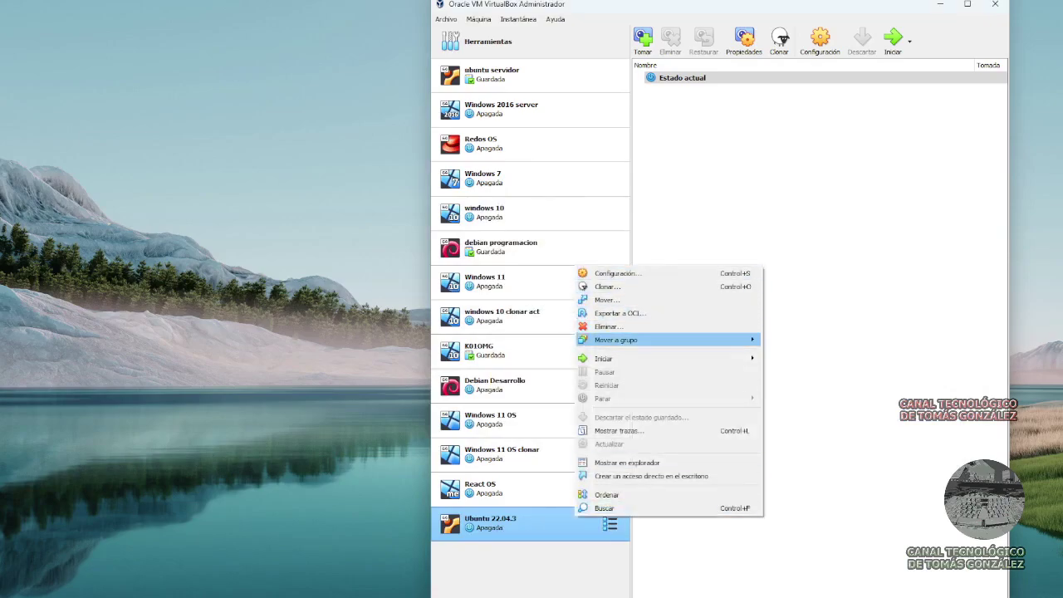
pyautogui.moveTo(603, 358)
pyautogui.click(795, 358)
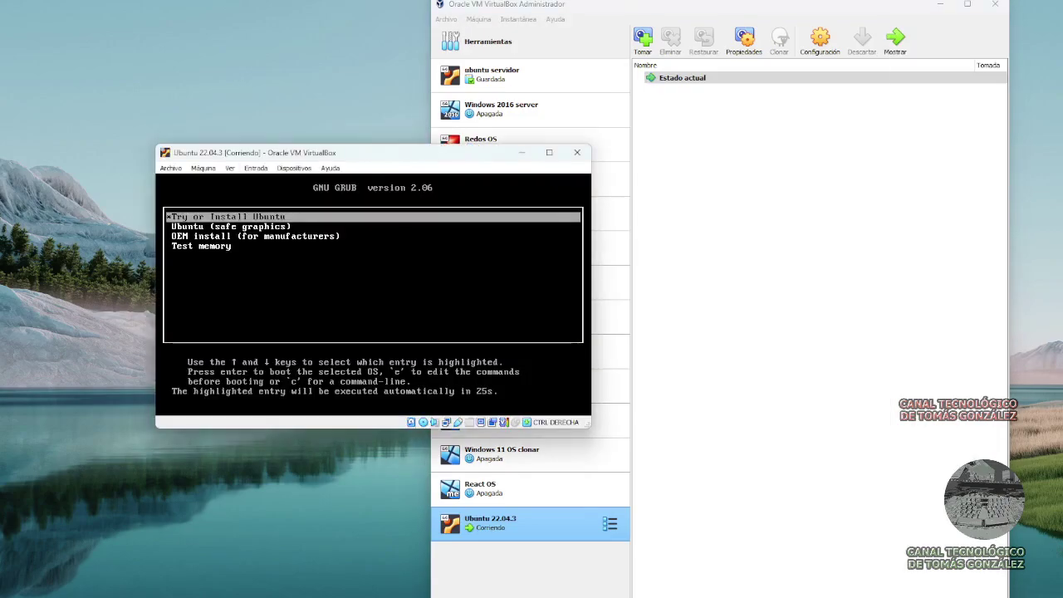
# Boot the installer from GRUB and begin installing Ubuntu in Español.
pyautogui.press('Return')
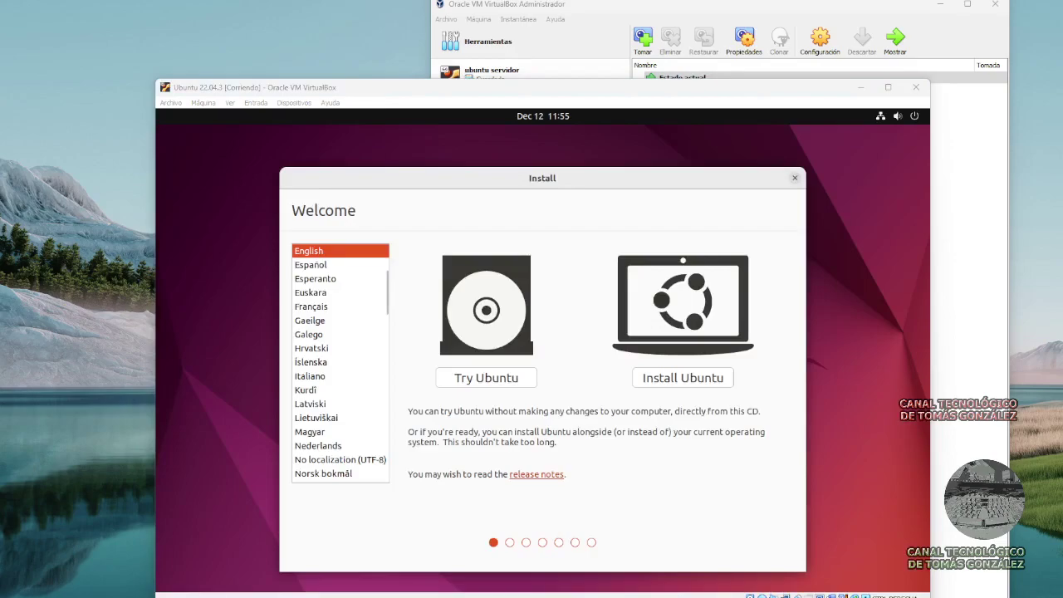
pyautogui.click(310, 264)
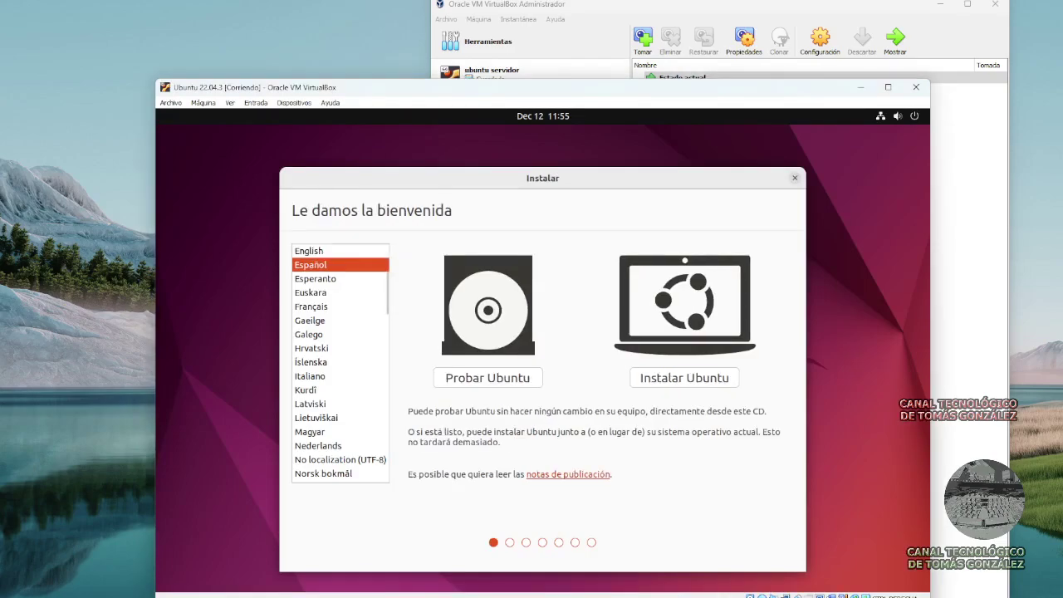
pyautogui.click(684, 378)
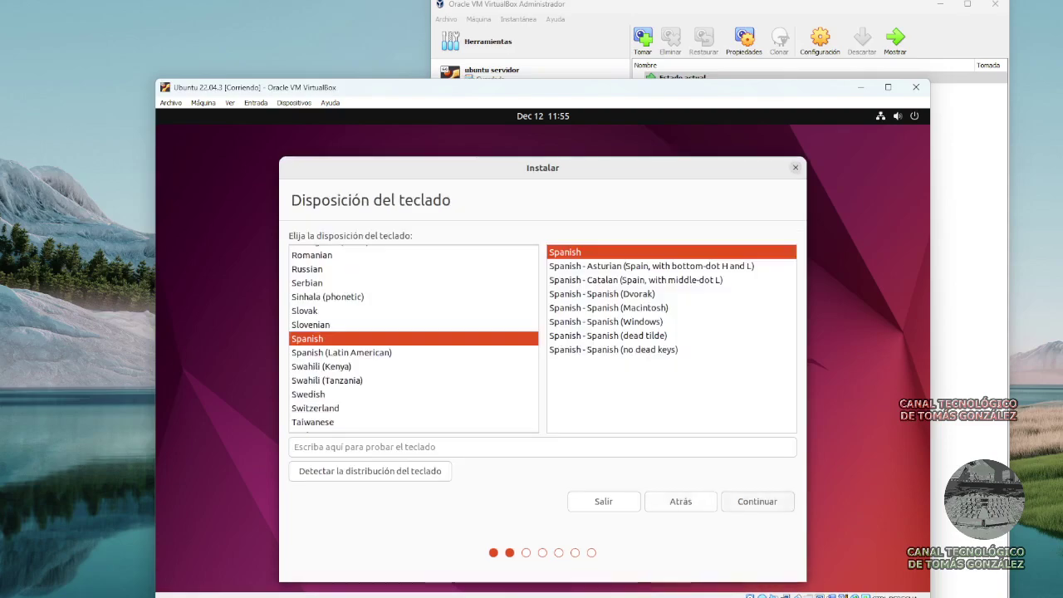
# Accept the Spanish keyboard and enable third-party drivers and multimedia formats.
pyautogui.click(756, 501)
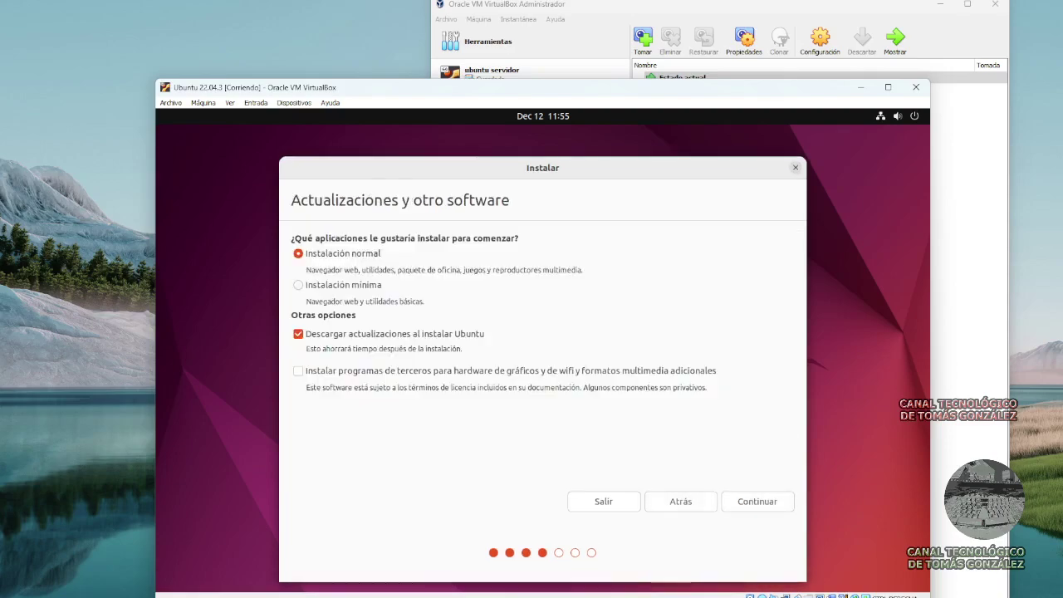
pyautogui.click(298, 370)
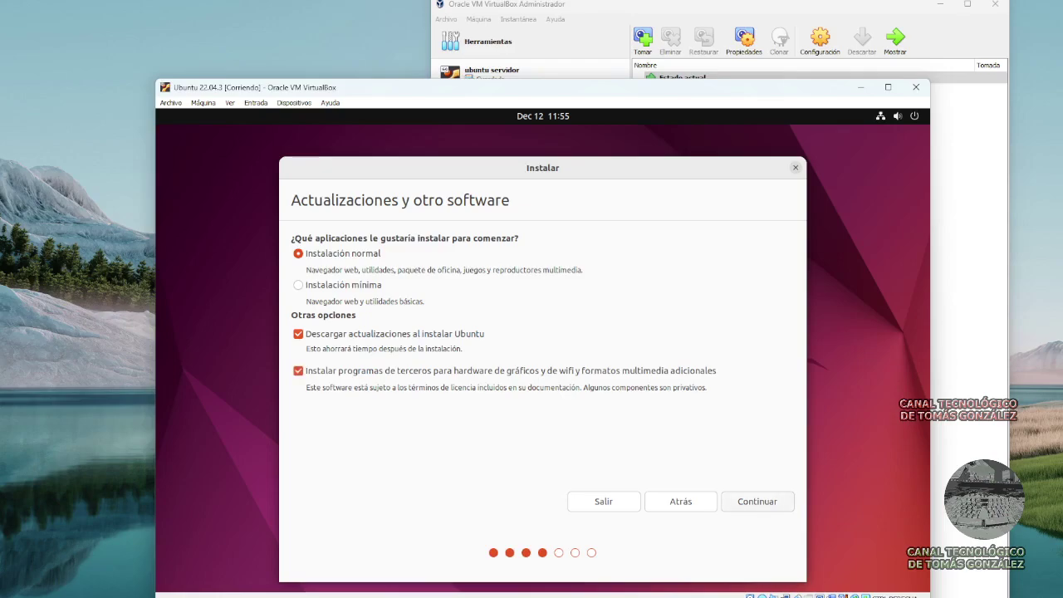
pyautogui.click(756, 501)
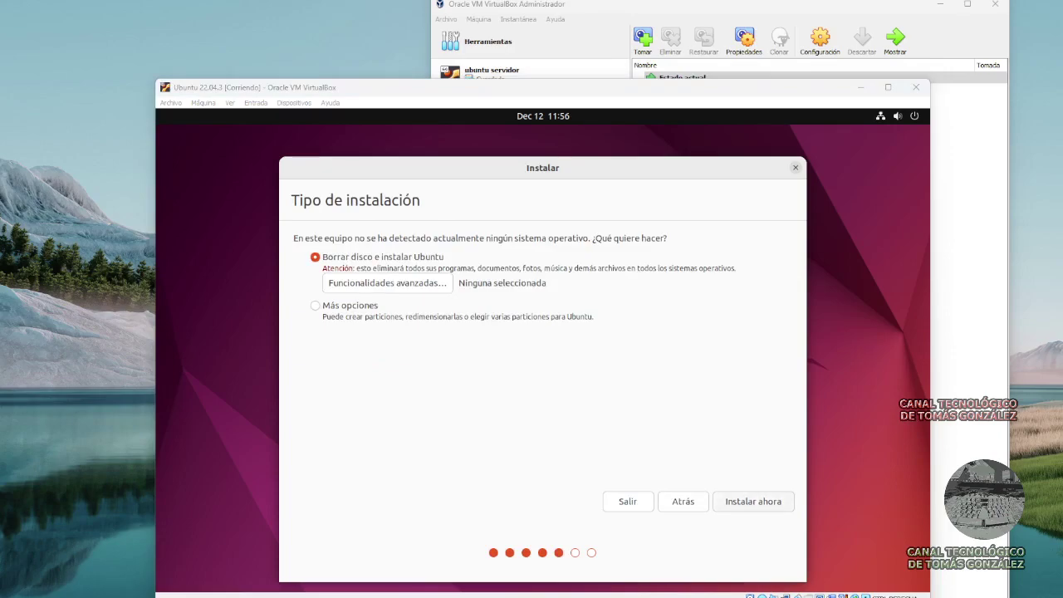
# Install over the erased disk, confirm the partition changes, and accept Madrid as time zone.
pyautogui.click(784, 502)
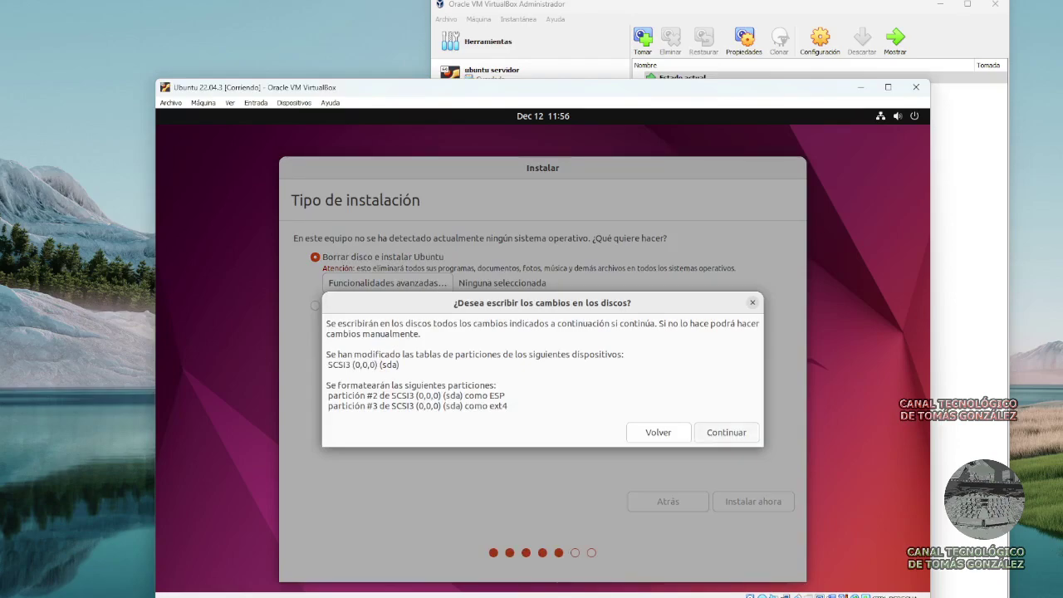
pyautogui.click(726, 432)
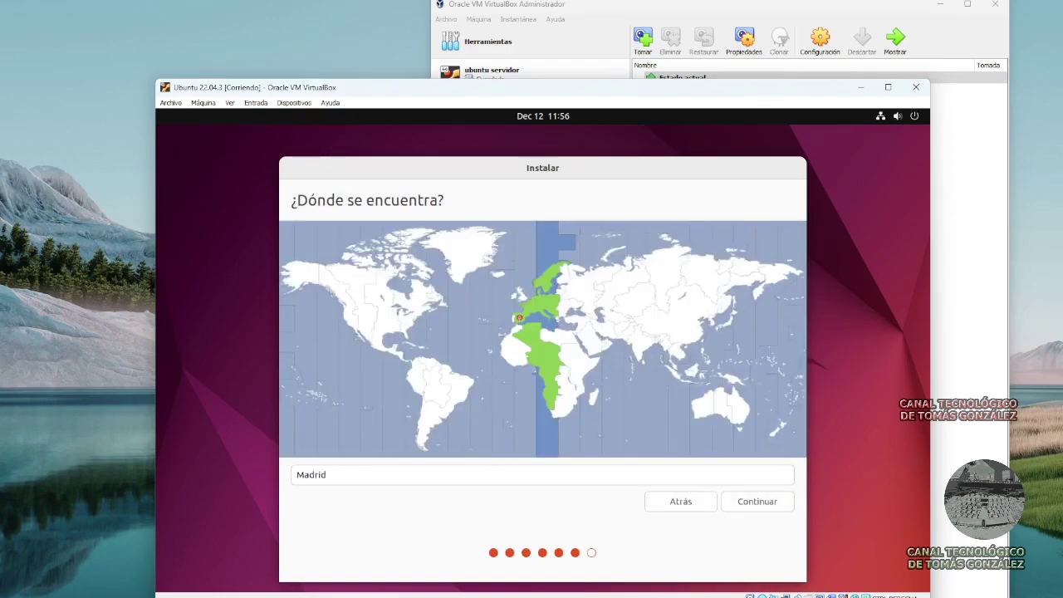
pyautogui.press('Return')
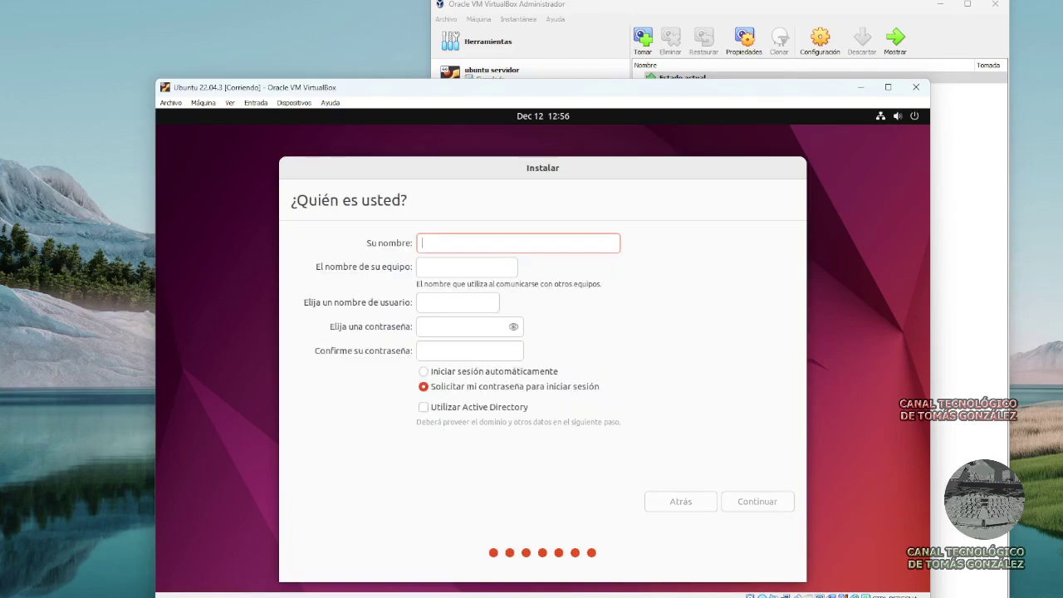
# Create user 'usuario', enter and confirm the account password, and start copying files.
pyautogui.write('usuario')
pyautogui.press('Tab')
pyautogui.press('Tab')
pyautogui.write('1234')
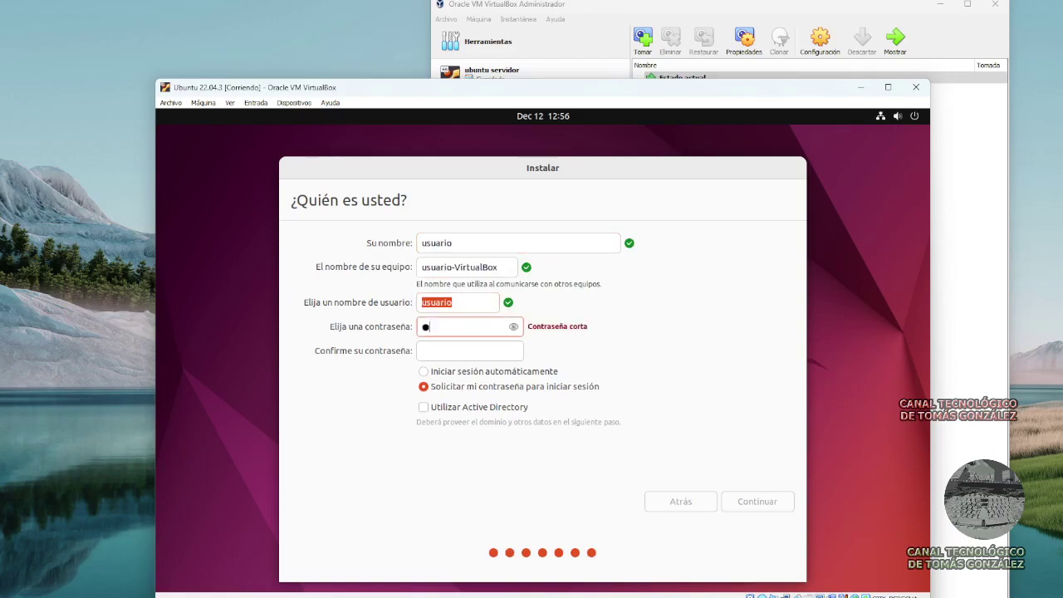
pyautogui.write('567890')
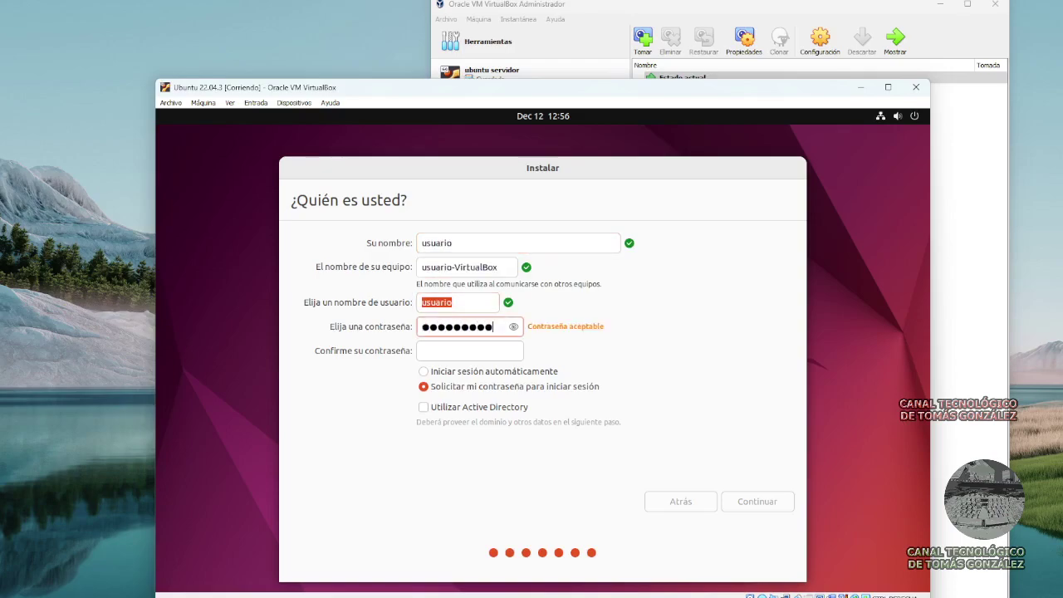
pyautogui.press('Tab')
pyautogui.write('1234')
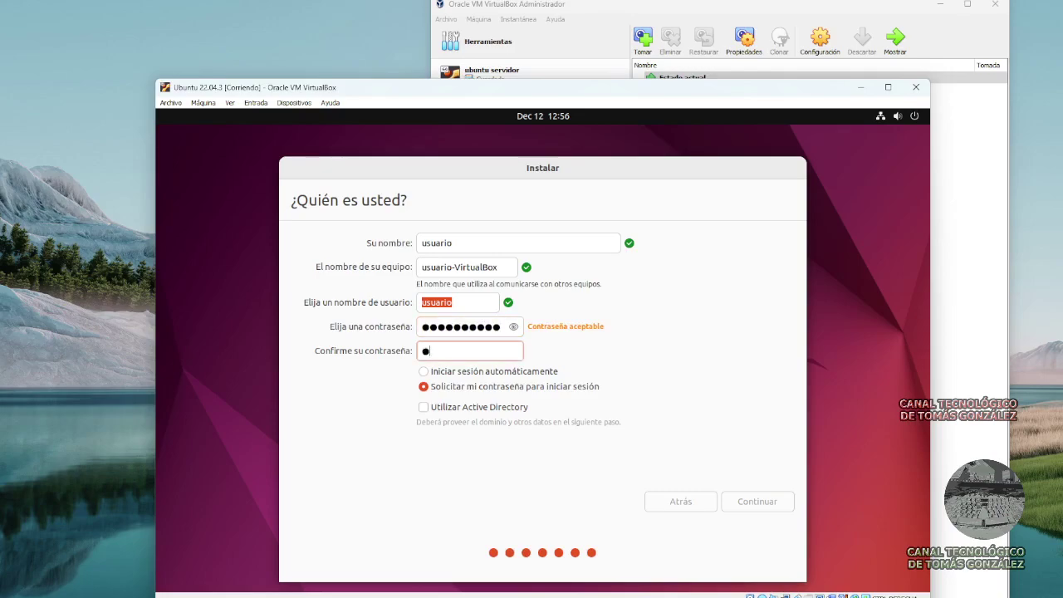
pyautogui.write('567890')
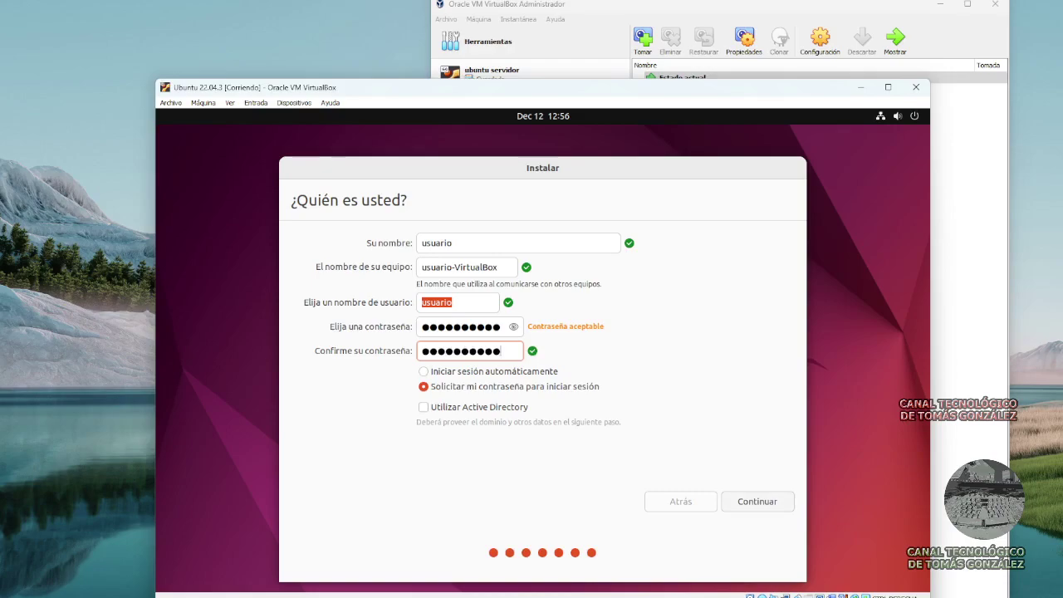
pyautogui.click(757, 501)
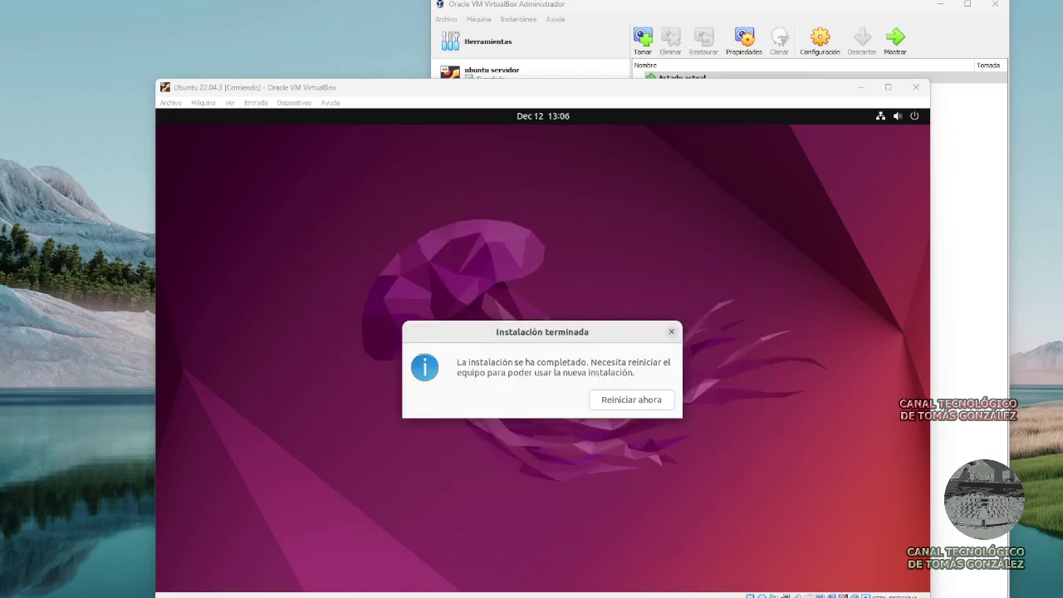
# Close the VM window choosing Apagar la máquina.
pyautogui.click(915, 86)
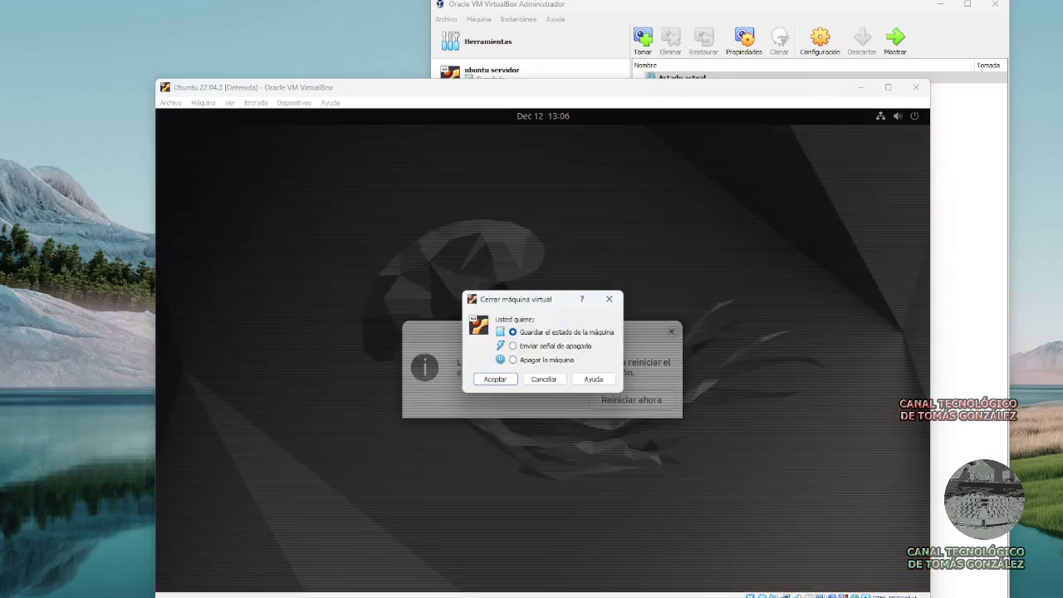
pyautogui.press('Down')
pyautogui.press('Down')
pyautogui.press('Return')
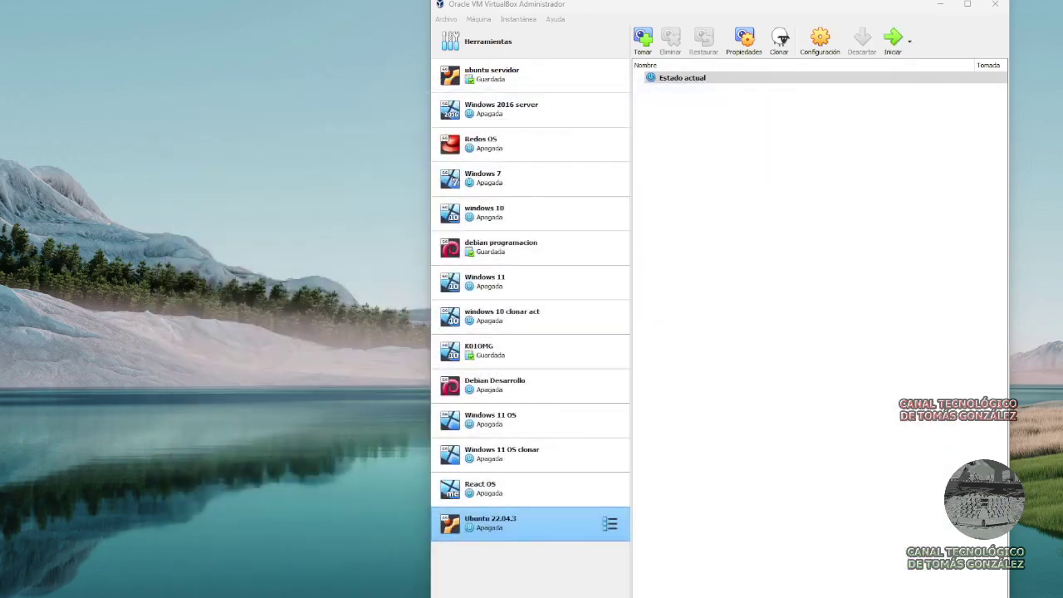
# Move Disco duro to the top of the boot order in Sistema settings, then start the VM.
pyautogui.rightClick(512, 529)
pyautogui.click(548, 285)
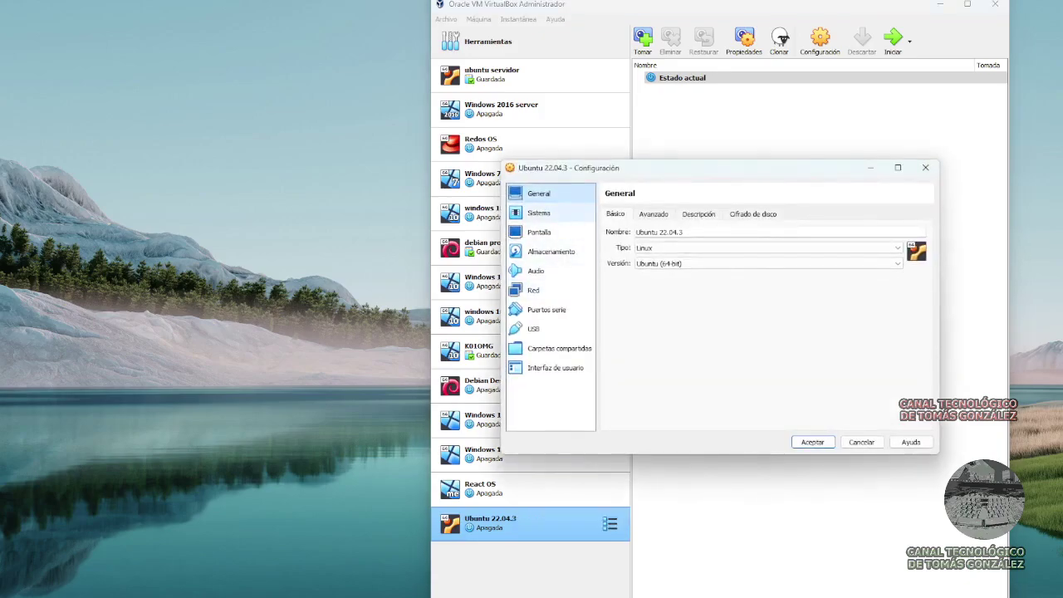
pyautogui.click(539, 212)
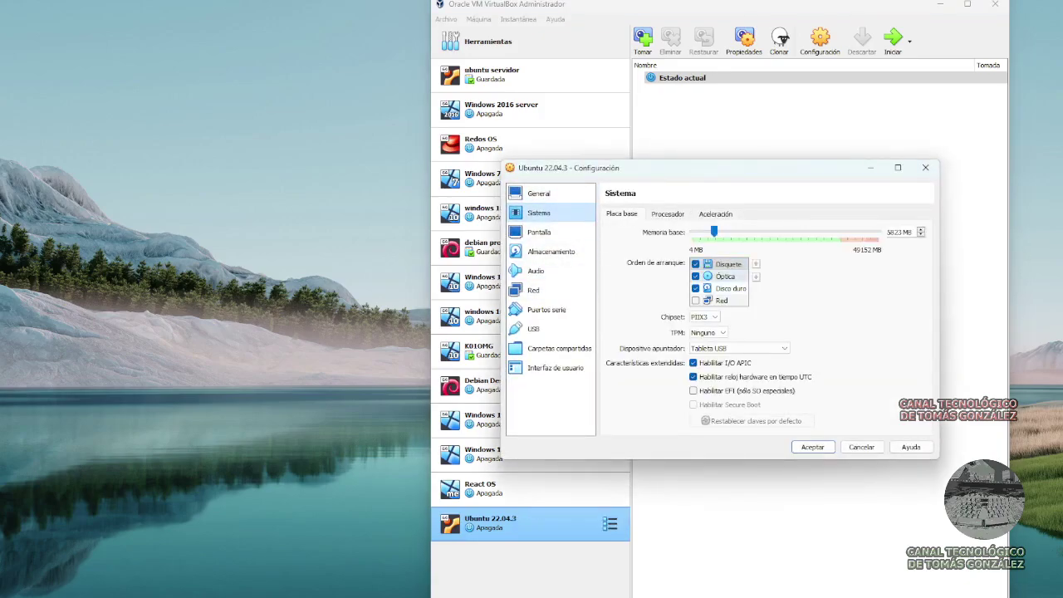
pyautogui.click(731, 288)
pyautogui.hotkey('ctrl', 'Up')
pyautogui.hotkey('ctrl', 'Up')
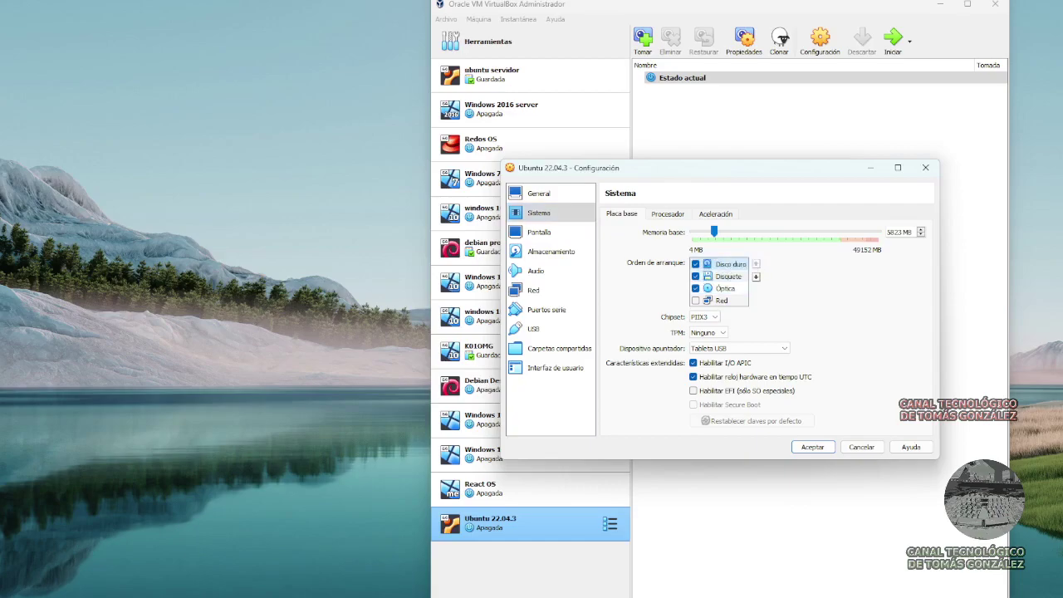
pyautogui.press('Return')
pyautogui.click(892, 38)
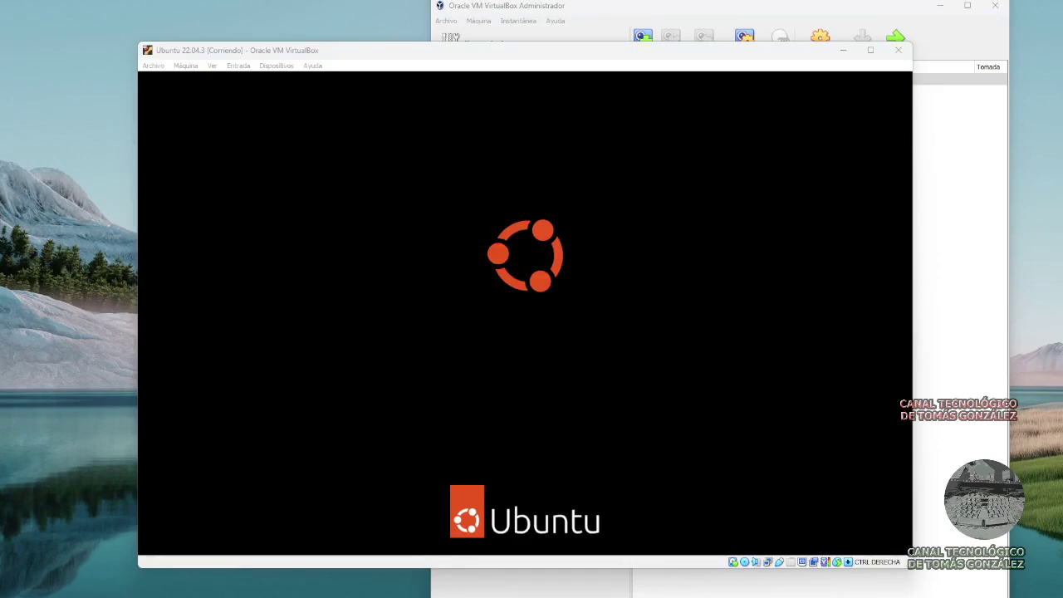
# Log in to Ubuntu with the account password and launch Firefox from the dock.
pyautogui.press('Return')
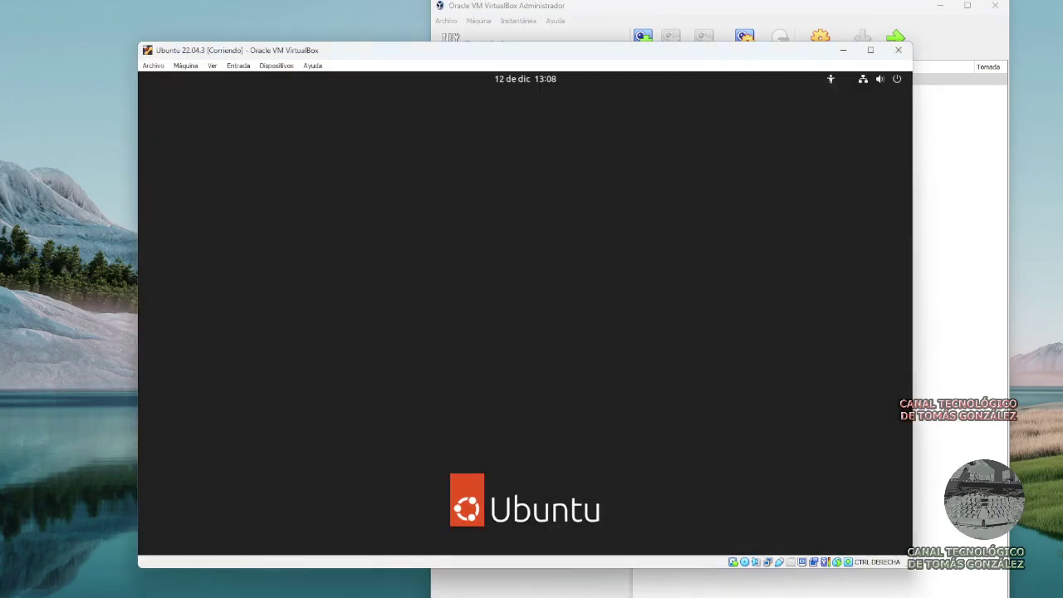
pyautogui.write('**********')
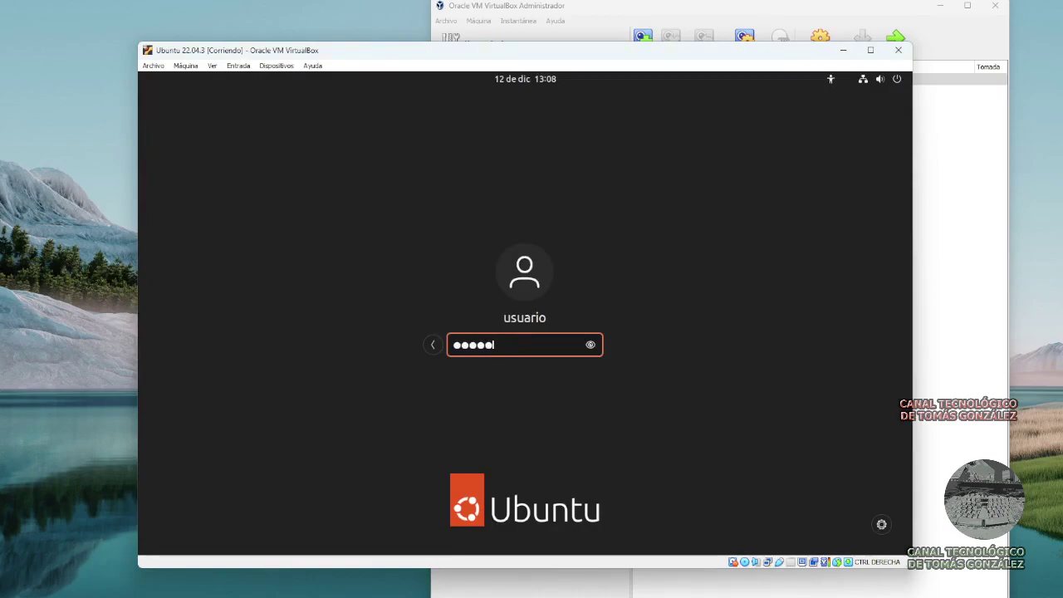
pyautogui.write('*')
pyautogui.press('Return')
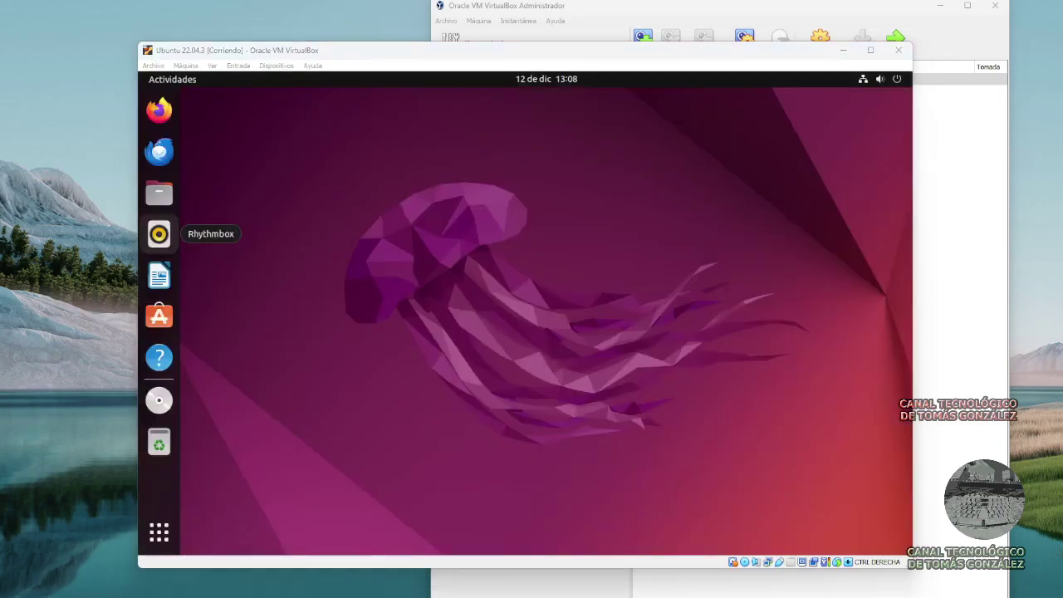
pyautogui.click(159, 109)
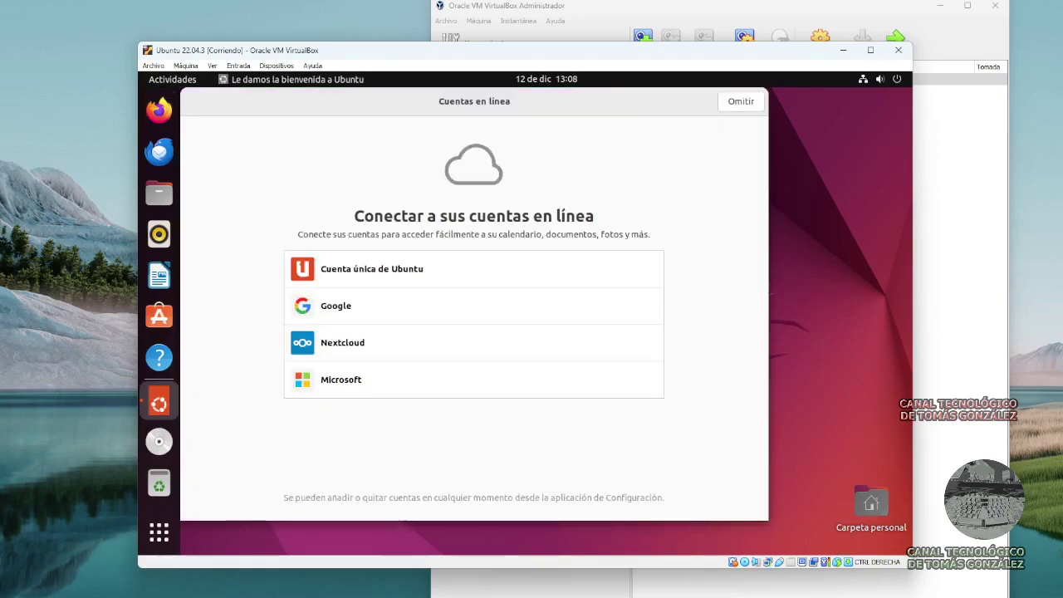
# Skip the online accounts and Ubuntu Pro pages, then click through Firefox's welcome tour.
pyautogui.press('Return')
pyautogui.press('Return')
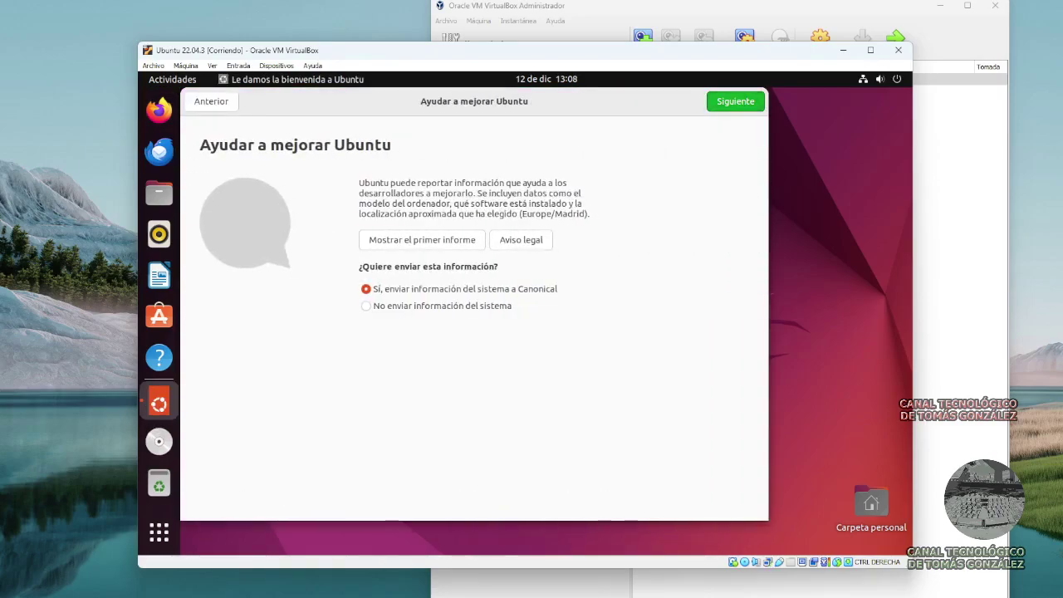
pyautogui.press('Return')
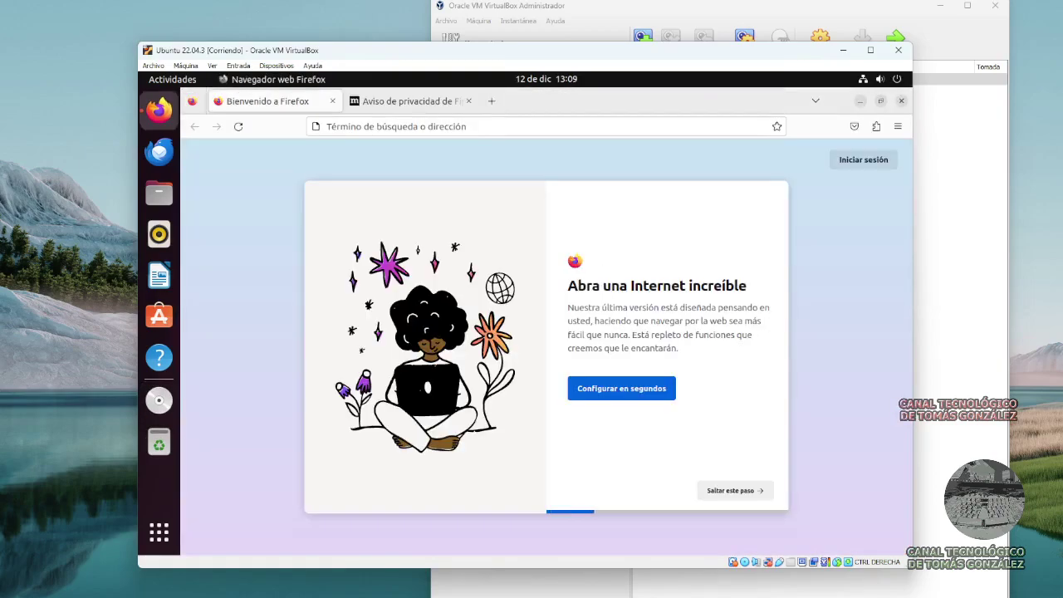
pyautogui.click(735, 490)
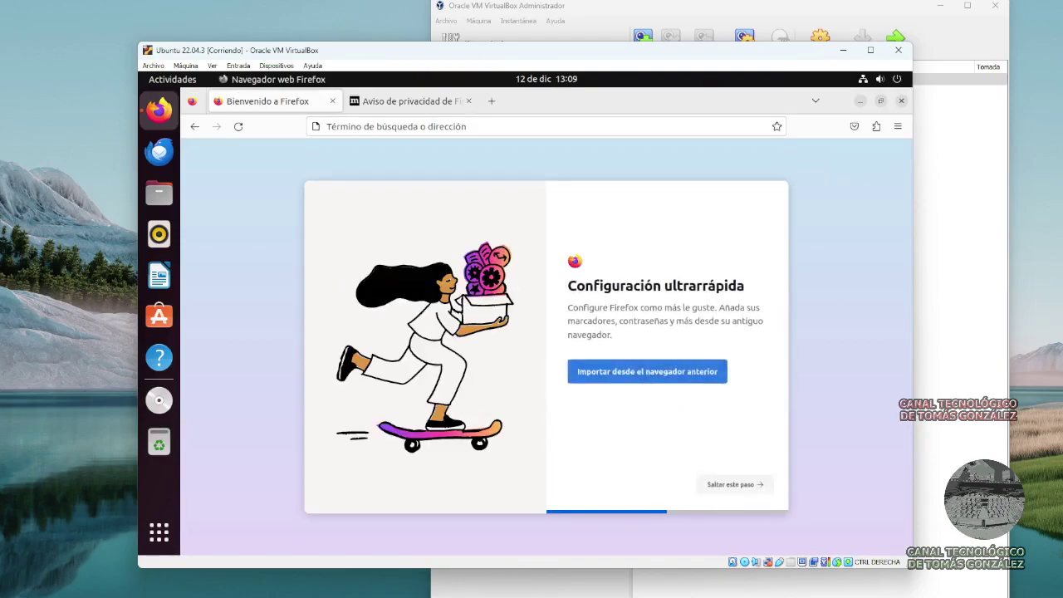
pyautogui.click(736, 487)
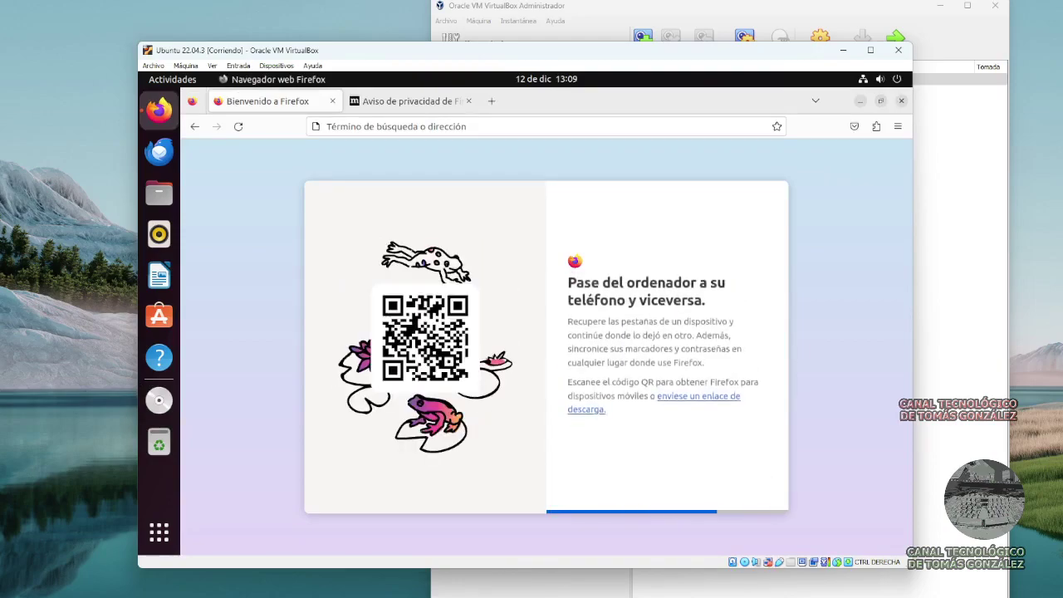
pyautogui.click(735, 504)
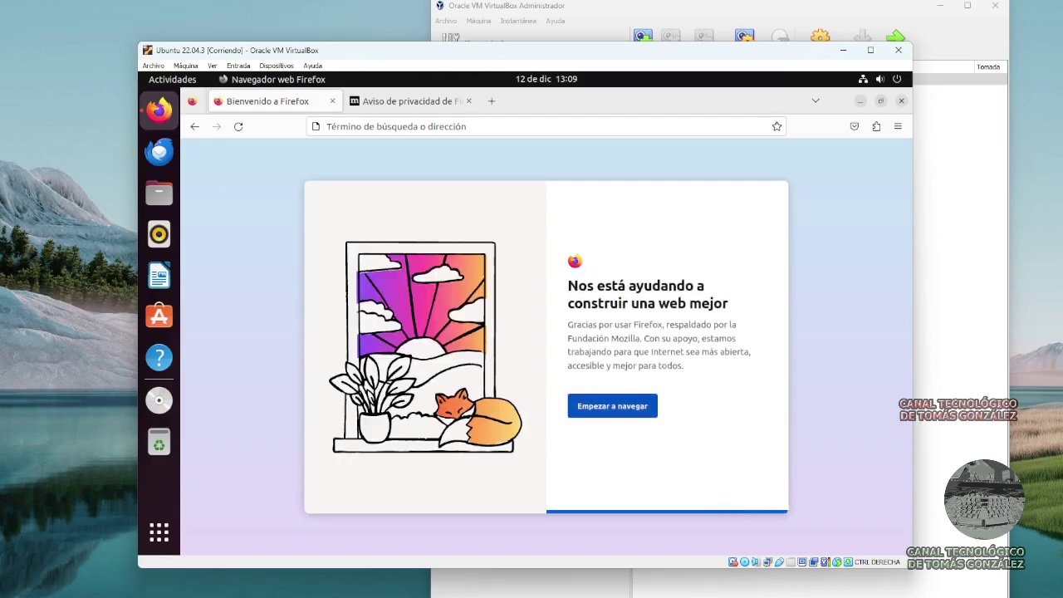
pyautogui.click(612, 405)
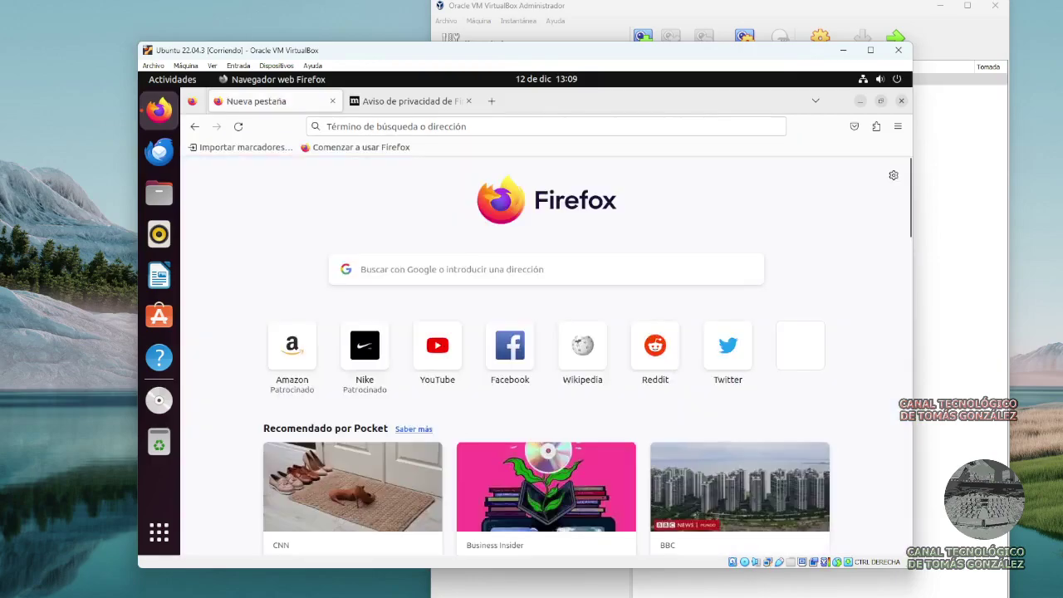
# Search Google for 'virtualbox guest additions iso' and accept all cookies.
pyautogui.hotkey('ctrl', 'l')
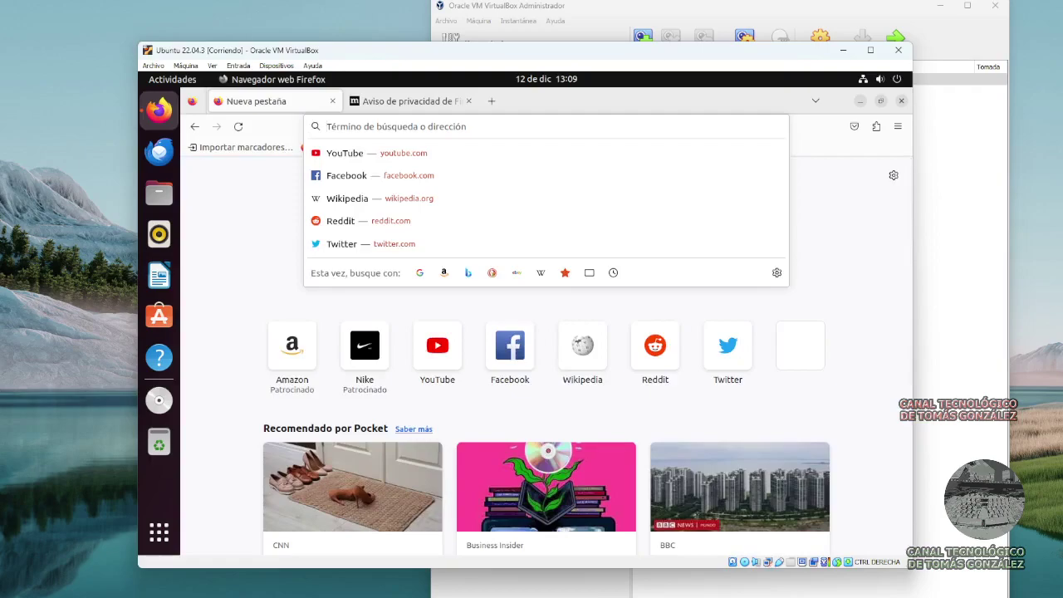
pyautogui.write('virtu')
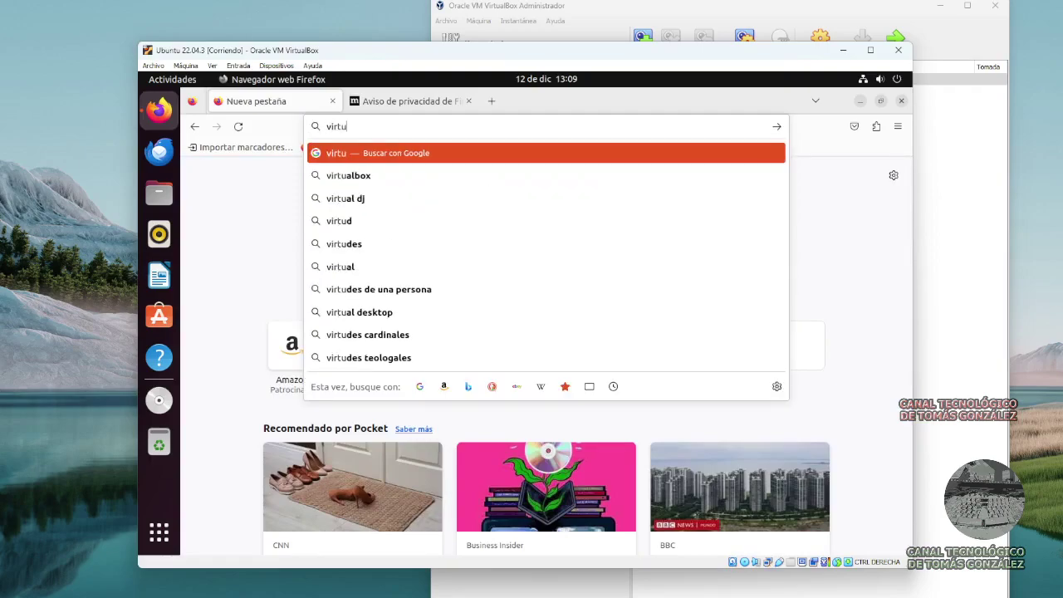
pyautogui.write('al')
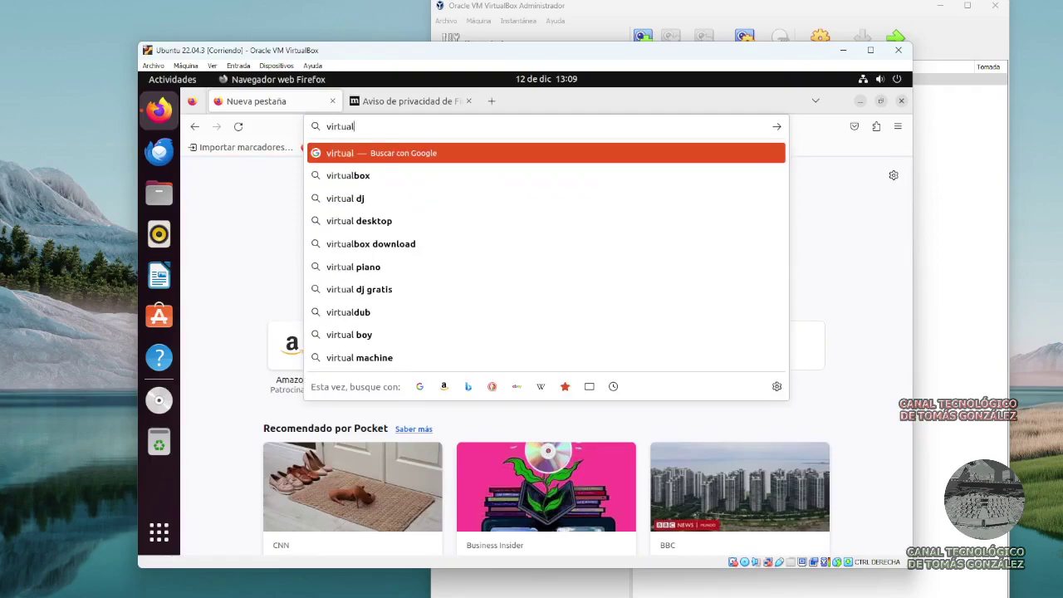
pyautogui.write('box guest')
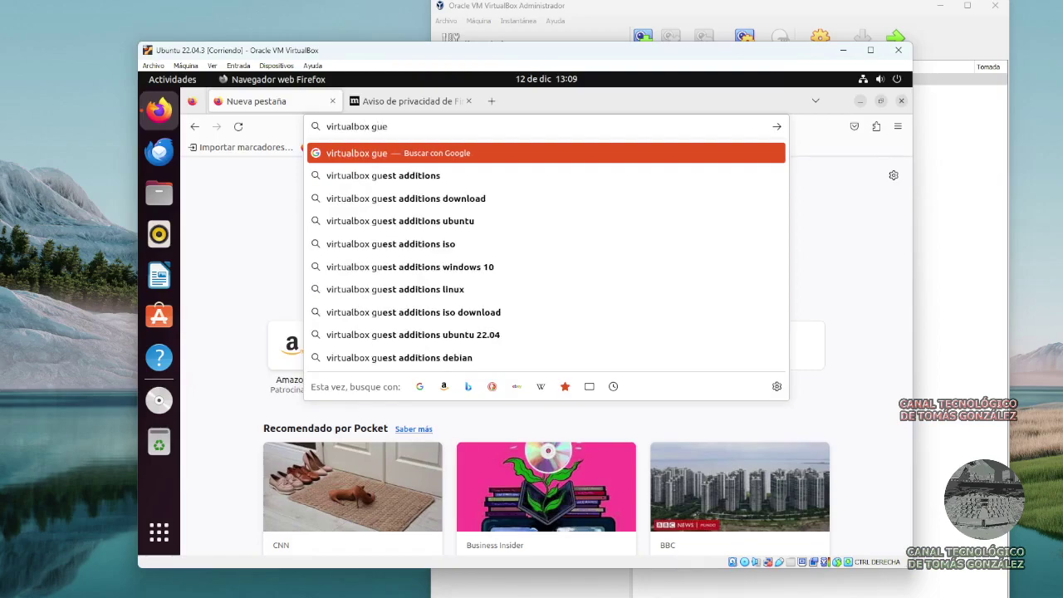
pyautogui.press('Down')
pyautogui.press('Down')
pyautogui.press('Down')
pyautogui.press('Down')
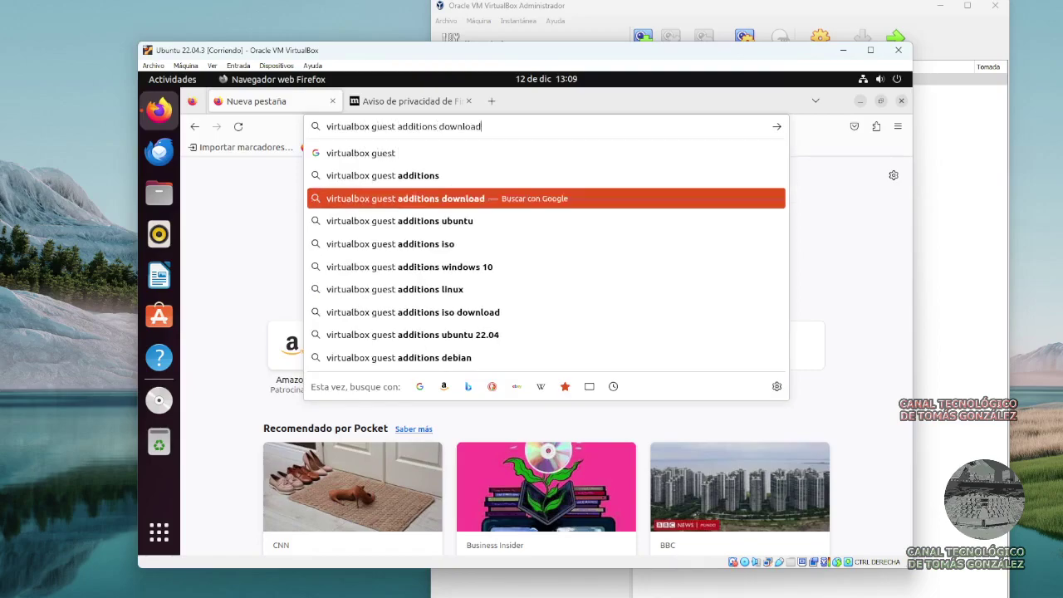
pyautogui.press('Return')
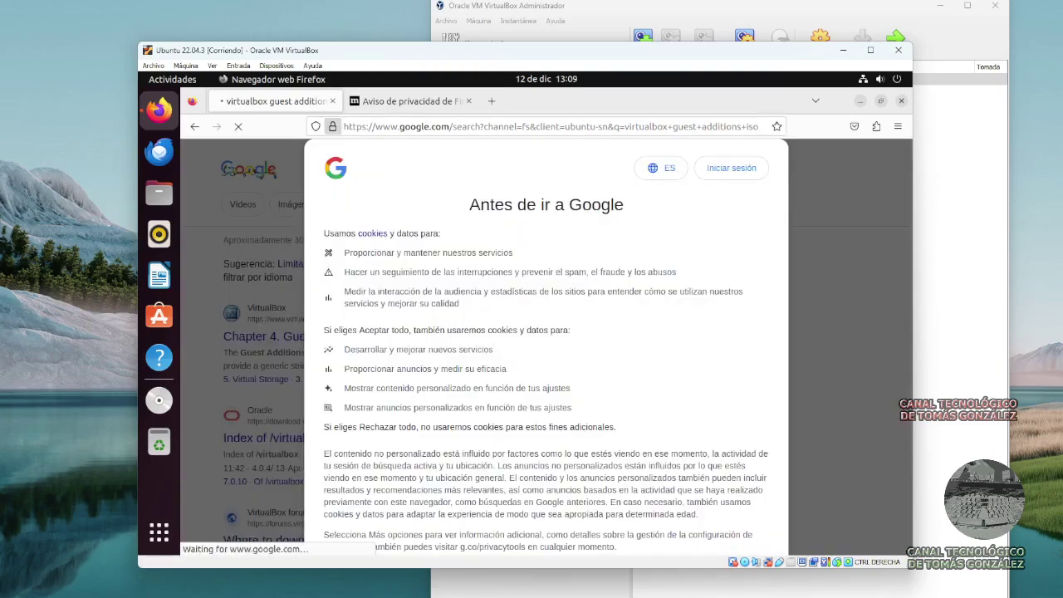
pyautogui.scroll(-3, 546, 348)
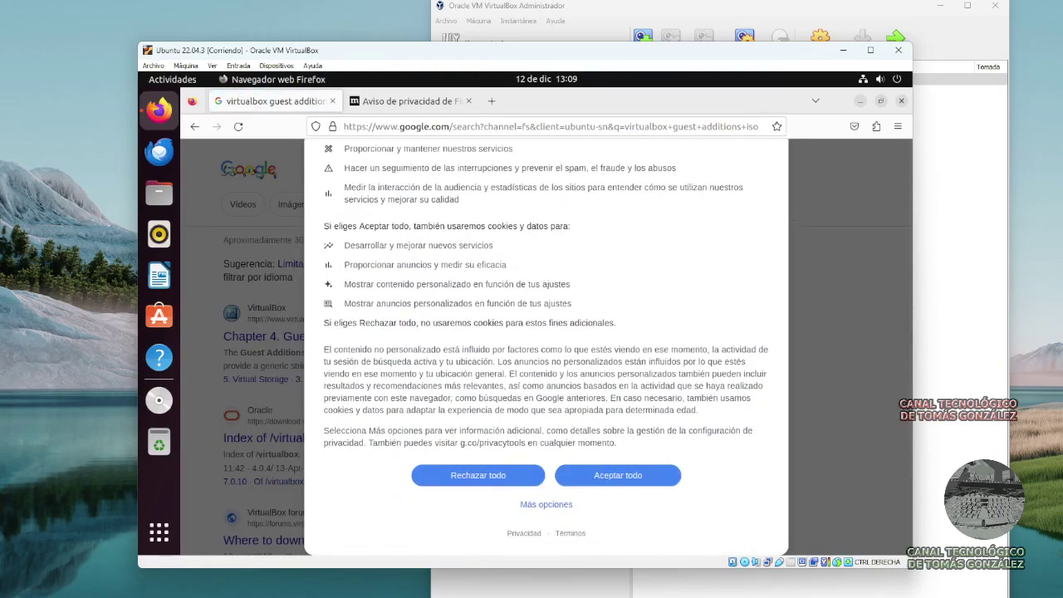
pyautogui.click(618, 474)
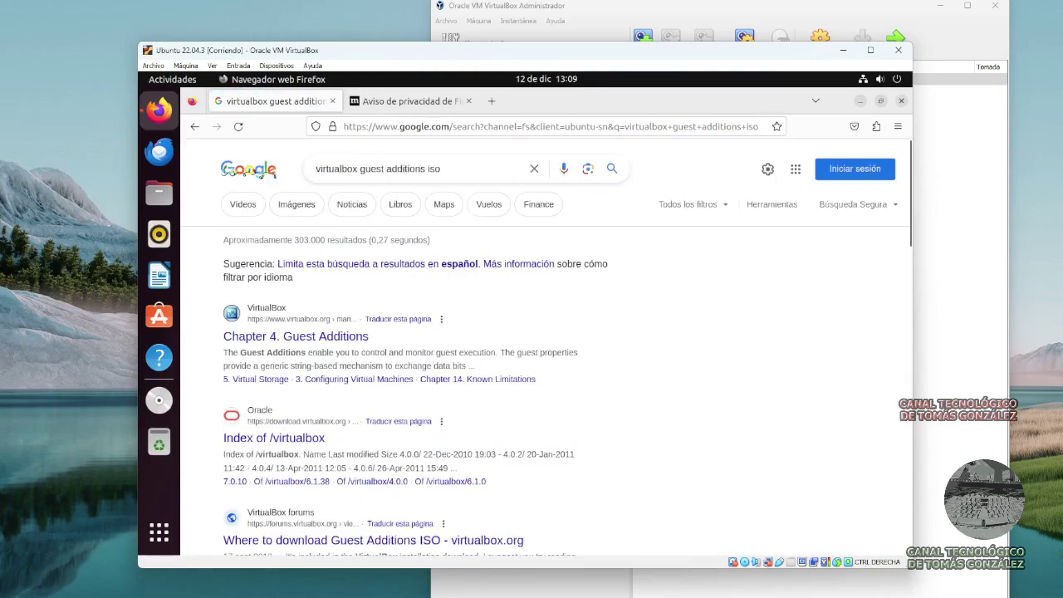
# Open the Index of /virtualbox listing and check the host VirtualBox version in About VirtualBox.
pyautogui.click(274, 437)
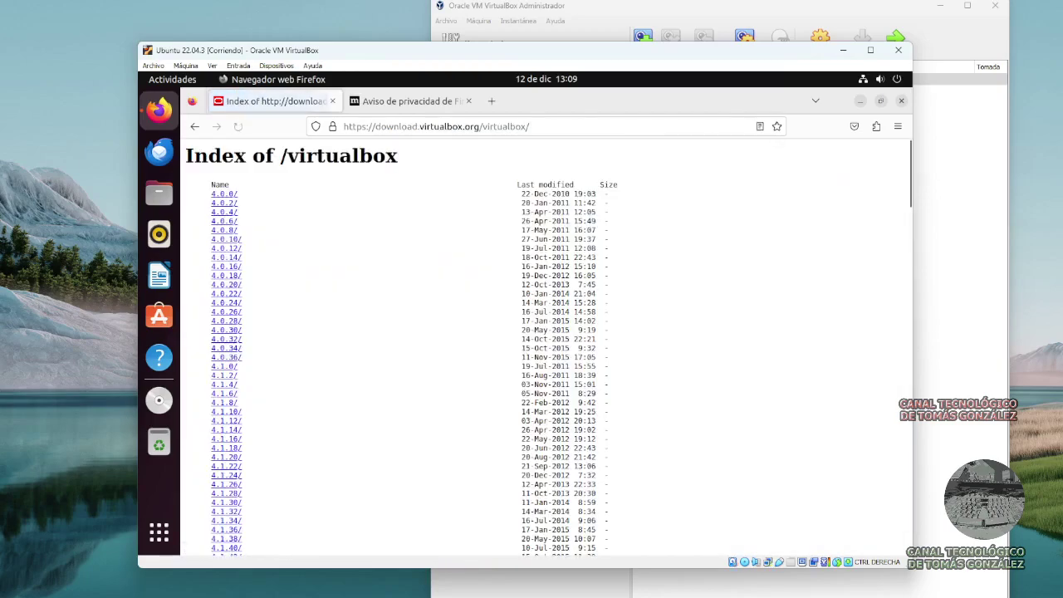
pyautogui.scroll(-5, 545, 349)
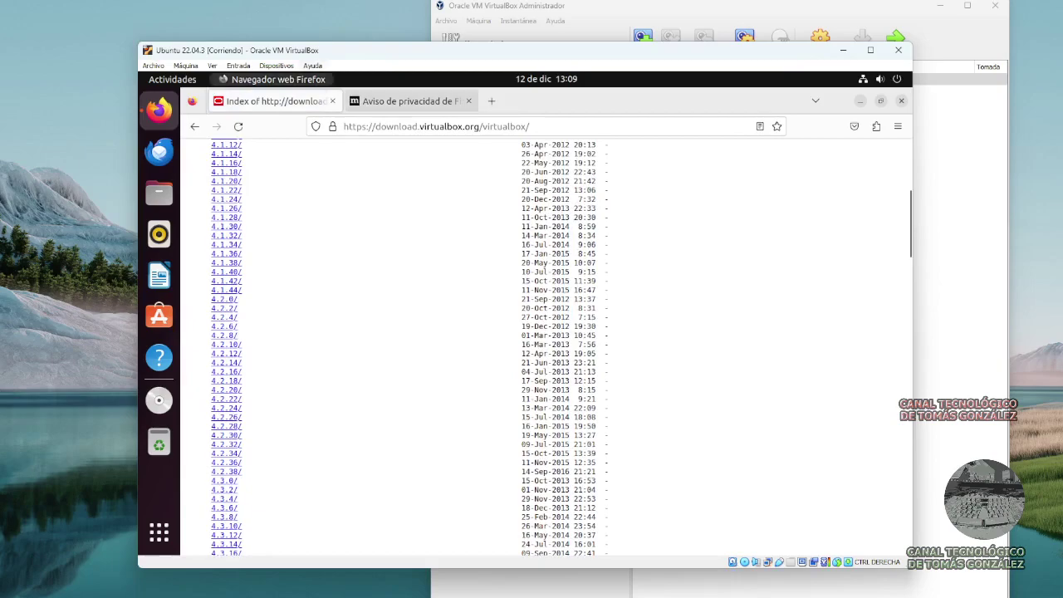
pyautogui.click(312, 64)
pyautogui.click(352, 165)
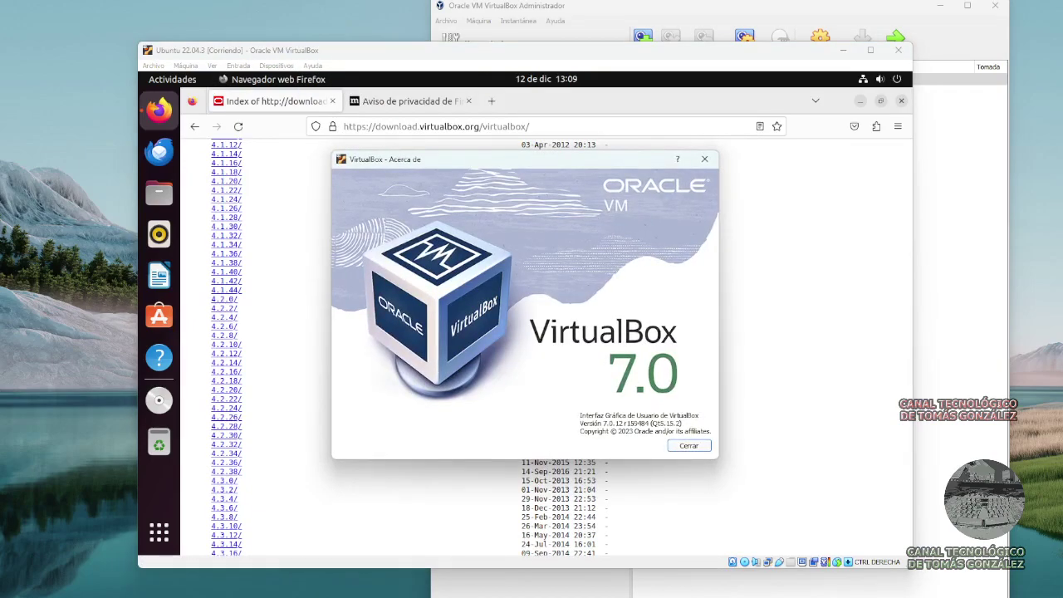
pyautogui.click(688, 445)
# Download VBoxGuestAdditions_7.0.12.iso from the 7.0.12 folder.
pyautogui.scroll(-10, 531, 349)
pyautogui.scroll(-15, 249, 349)
pyautogui.scroll(5, 249, 349)
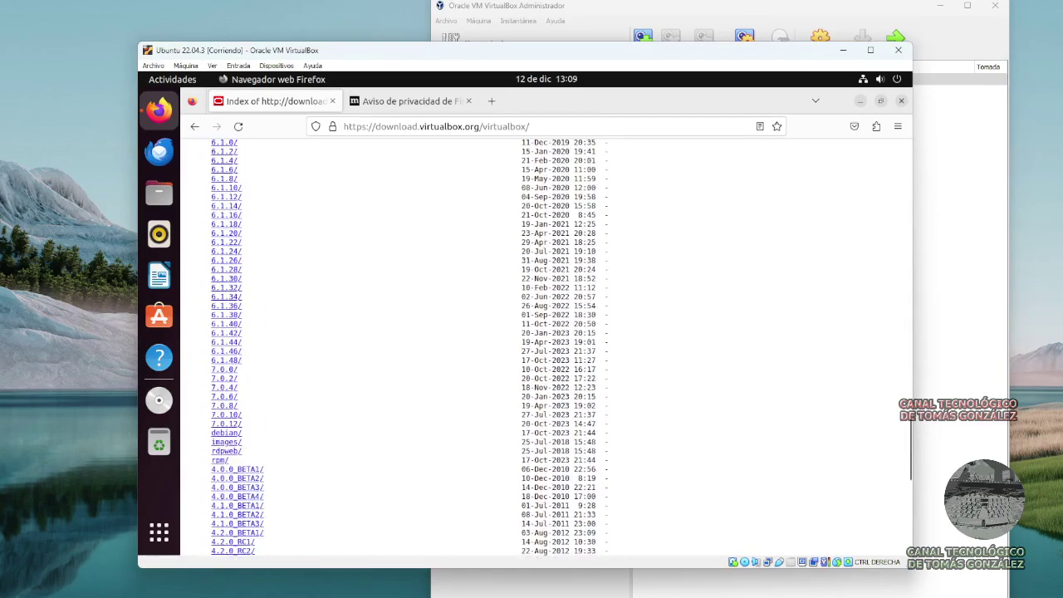
pyautogui.click(226, 423)
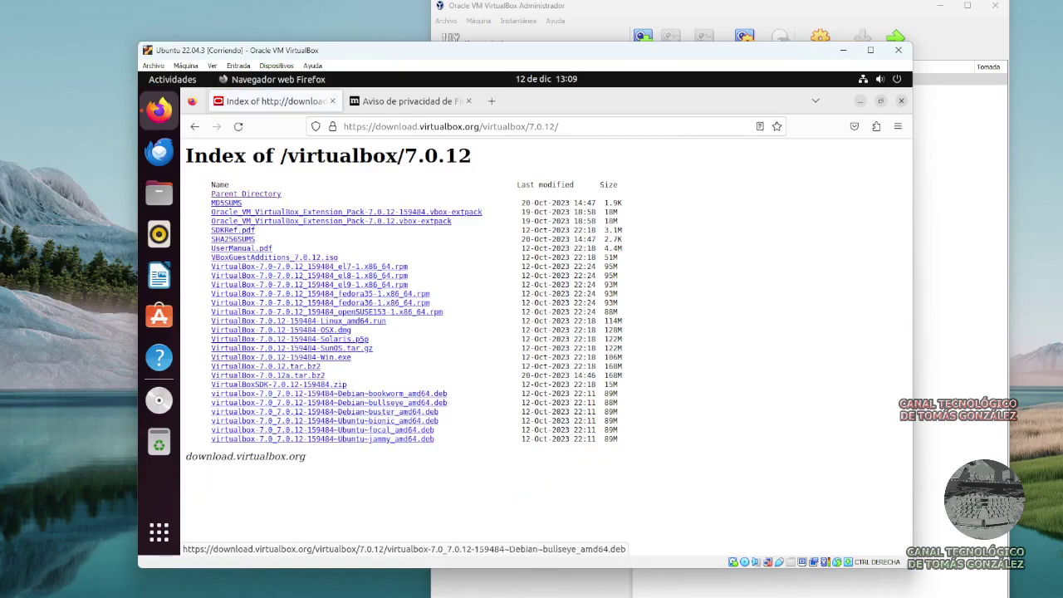
pyautogui.click(274, 257)
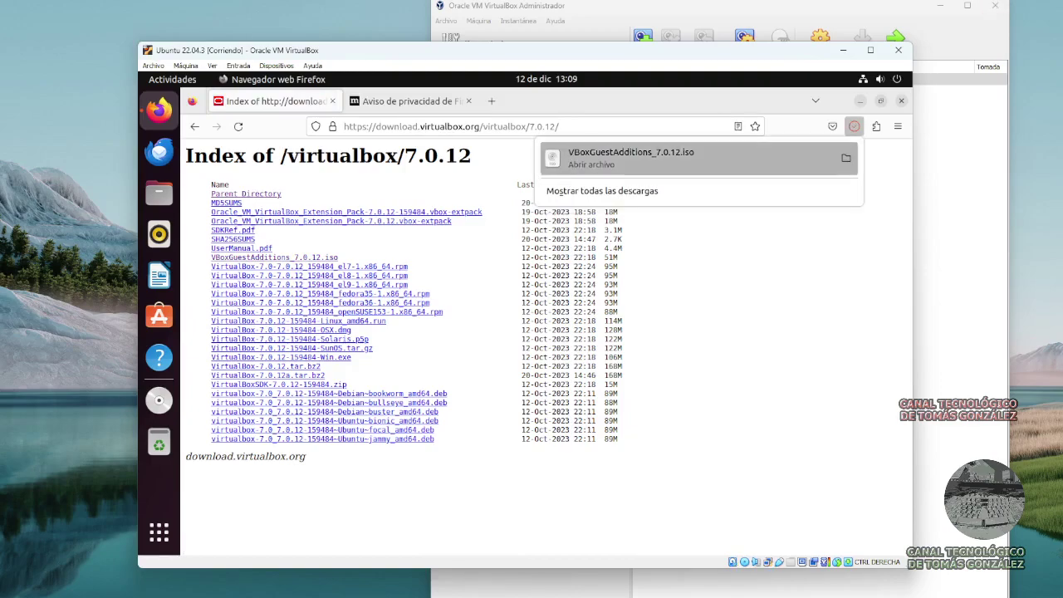
# Mount VBoxGuestAdditions_7.0.12.iso with Montador de imágenes de discos and view the VBox_GAs_7.0.12 disc in Files.
pyautogui.click(631, 157)
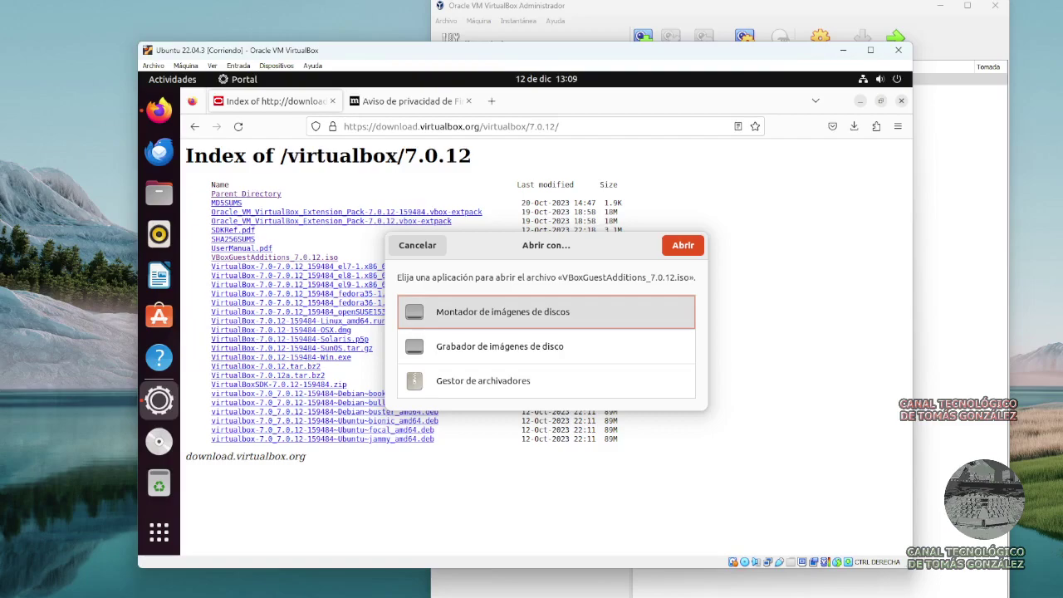
pyautogui.click(682, 244)
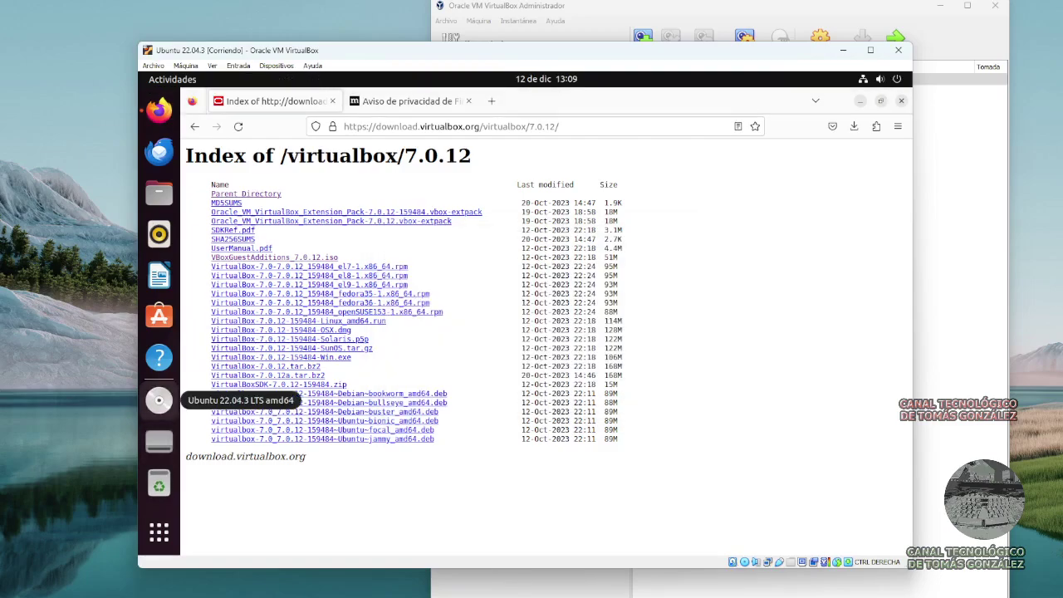
pyautogui.click(159, 400)
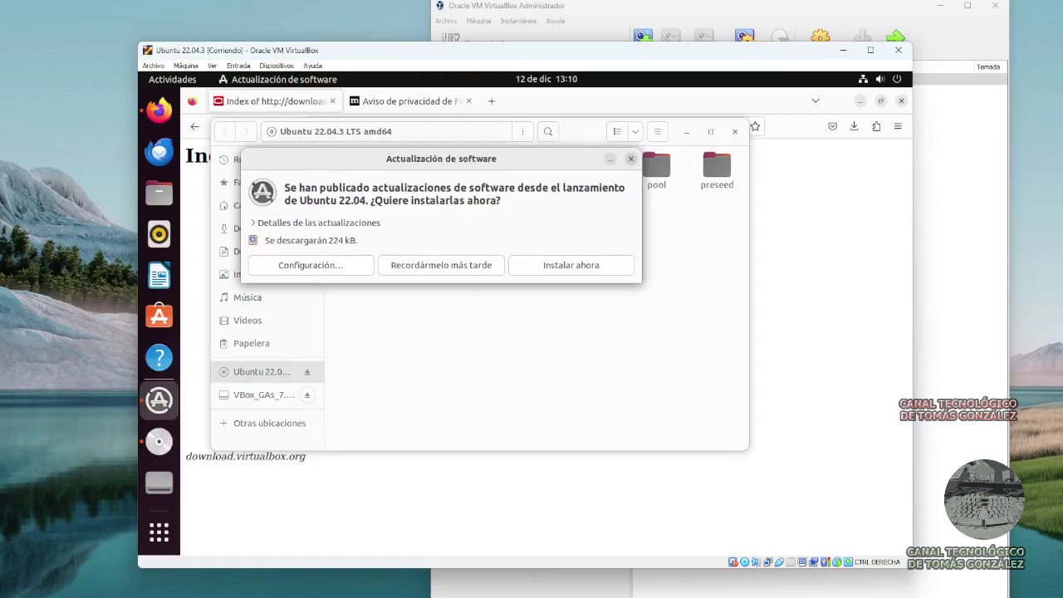
pyautogui.press('Escape')
pyautogui.click(263, 395)
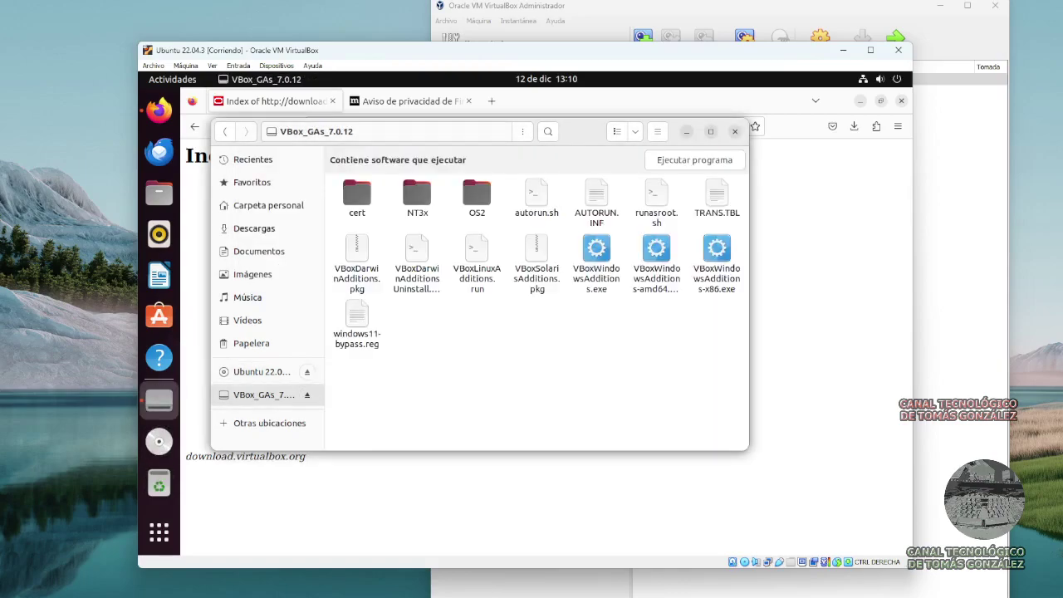
pyautogui.rightClick(481, 374)
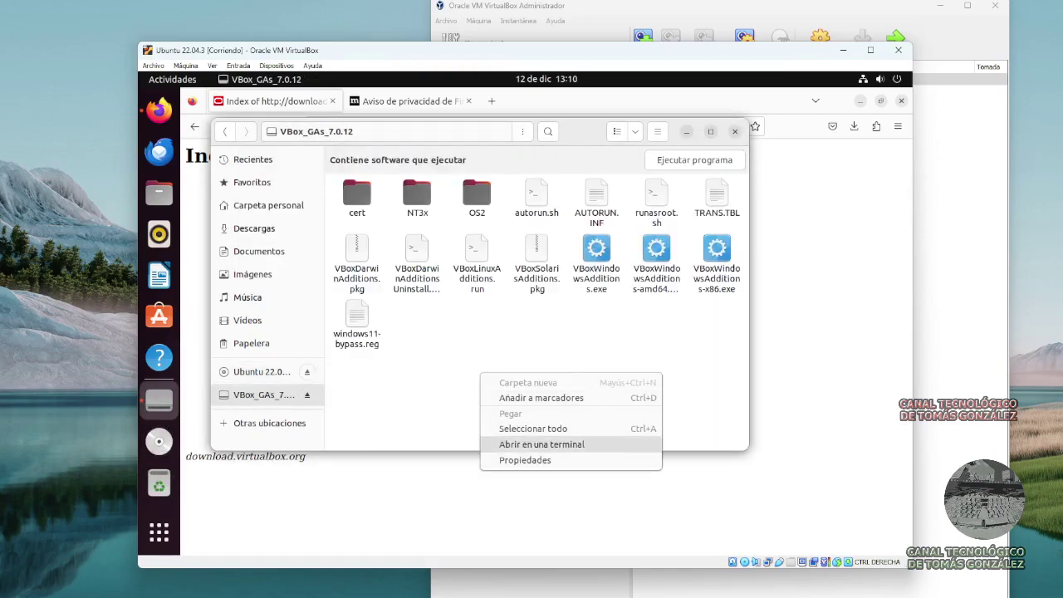
# Open a terminal in VBox_GAs_7.0.12, enlarge its text twice, and enter 'sudo apt update ; sudo apt -y upgrade ;'.
pyautogui.click(541, 444)
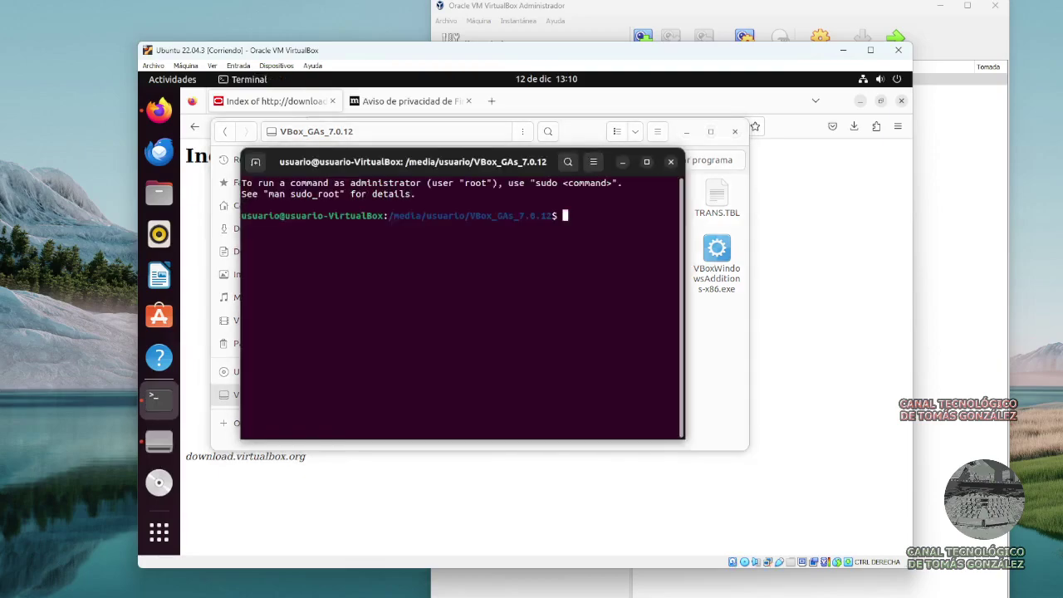
pyautogui.write('sudo')
pyautogui.press('F10')
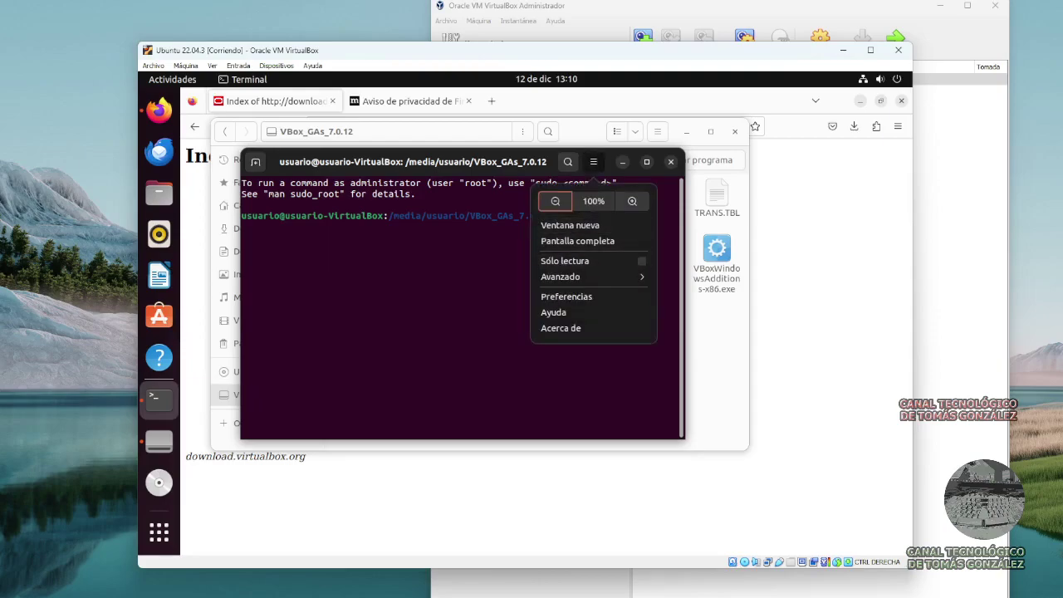
pyautogui.press('Escape')
pyautogui.hotkey('ctrl', '+')
pyautogui.press('F10')
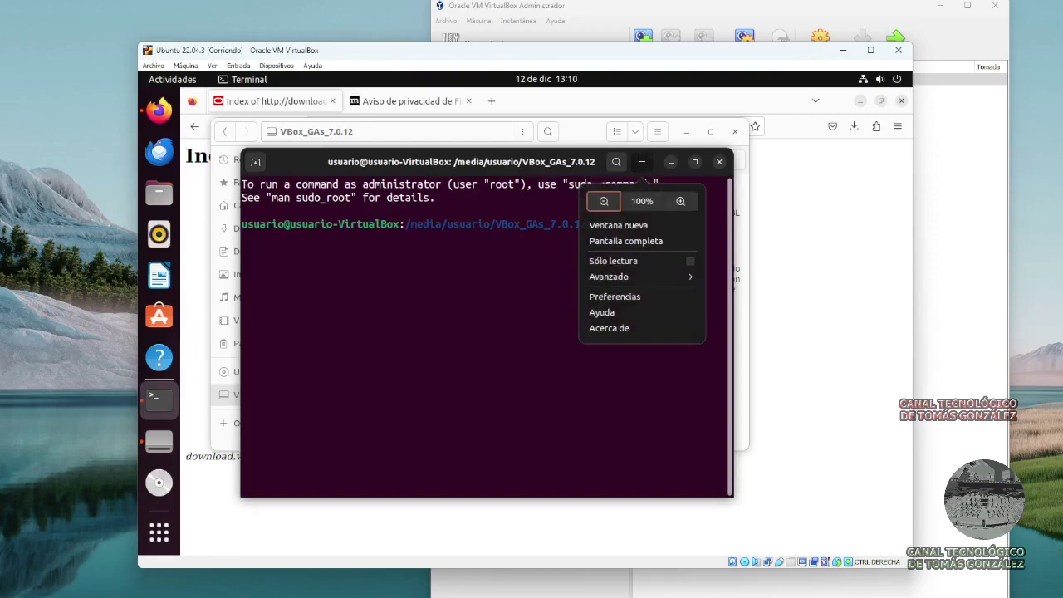
pyautogui.press('Escape')
pyautogui.hotkey('ctrl', '+')
pyautogui.write('apt update ; sudo a')
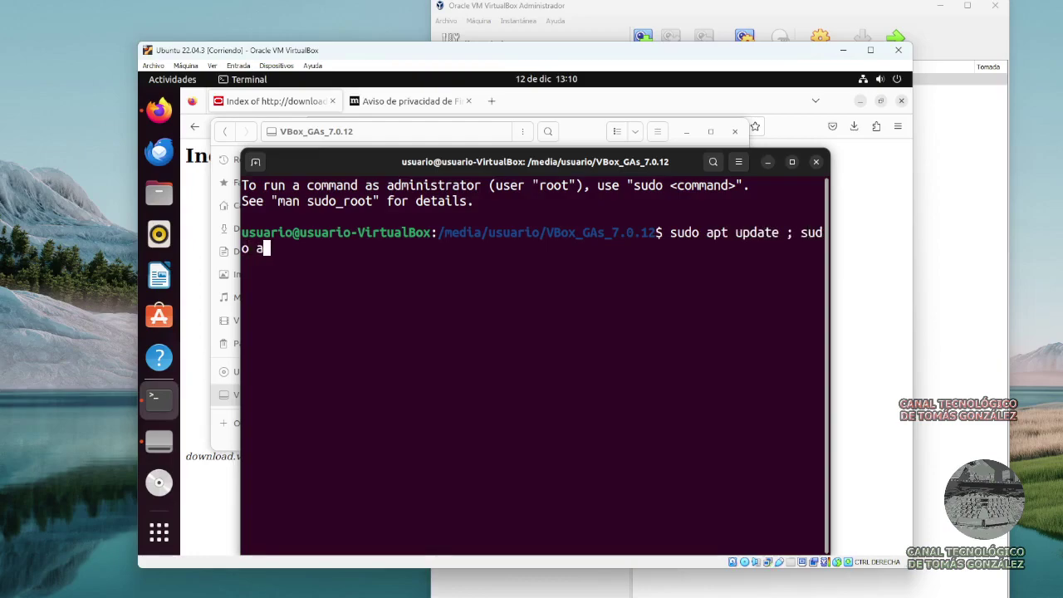
pyautogui.write('pt -y upgrade')
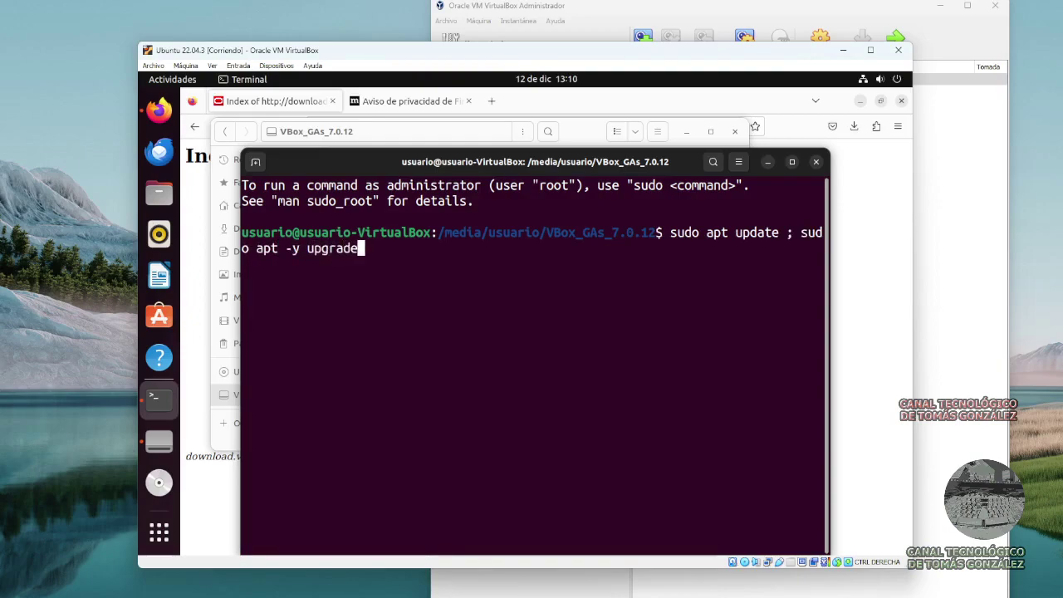
pyautogui.write(' ;')
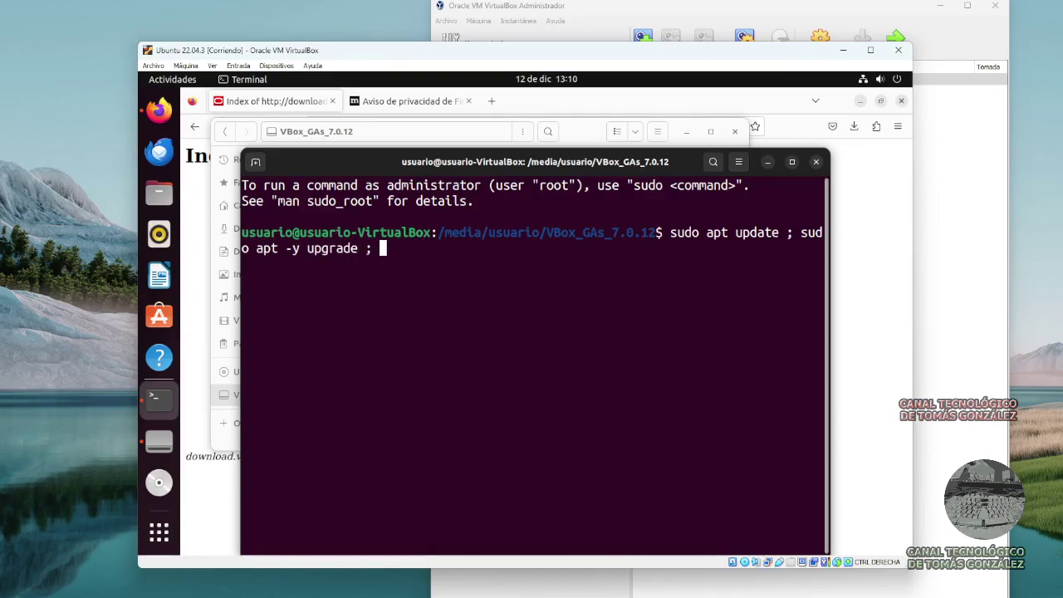